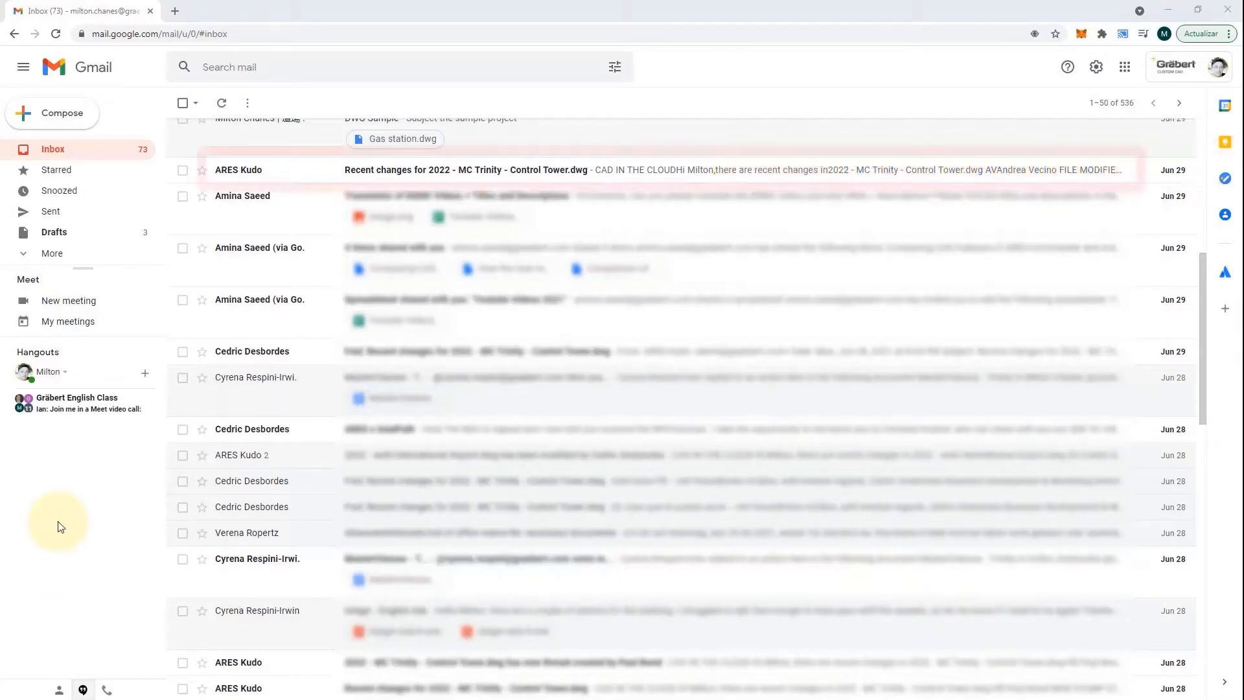
Open the e-mail about recent changes to 2022 - MC Trinity - Control Tower.dwg and open that drawing in ARES Kudo.
{"action": "left_click", "coordinate": [660, 169]}
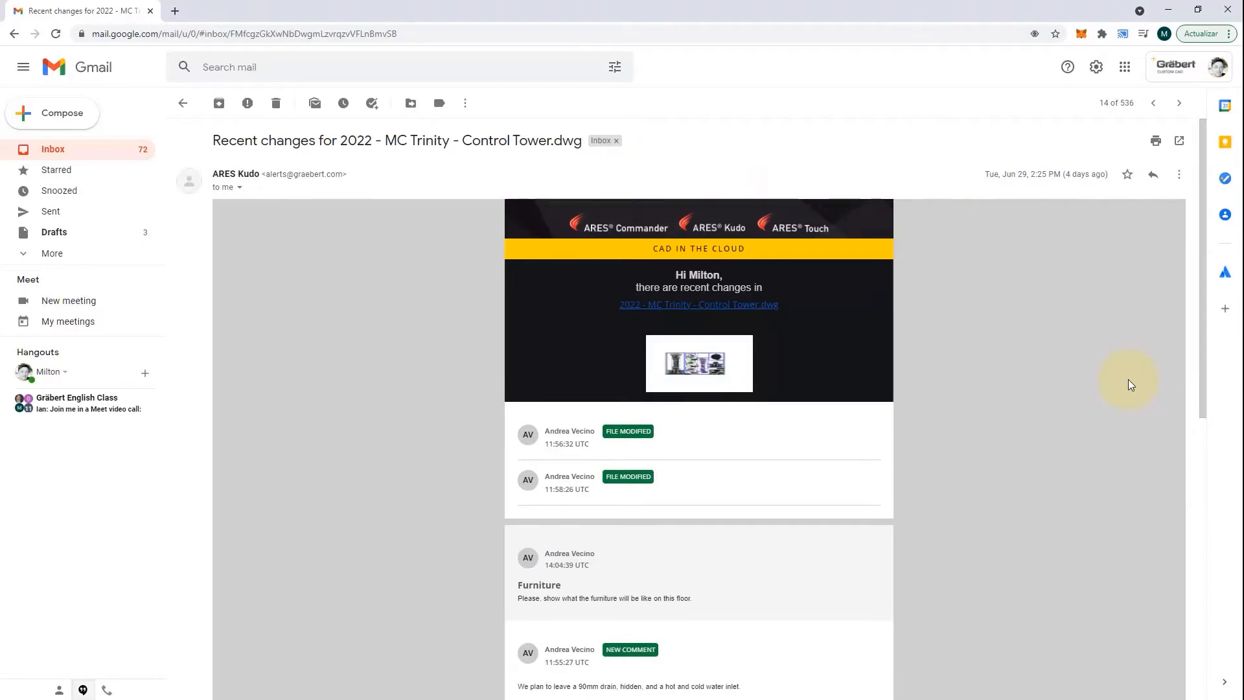
{"action": "mouse_move", "coordinate": [1202, 225]}
{"action": "left_mouse_down"}
{"action": "mouse_move", "coordinate": [1224, 333]}
{"action": "mouse_move", "coordinate": [1234, 531]}
{"action": "left_mouse_up"}
{"action": "left_click", "coordinate": [743, 498]}
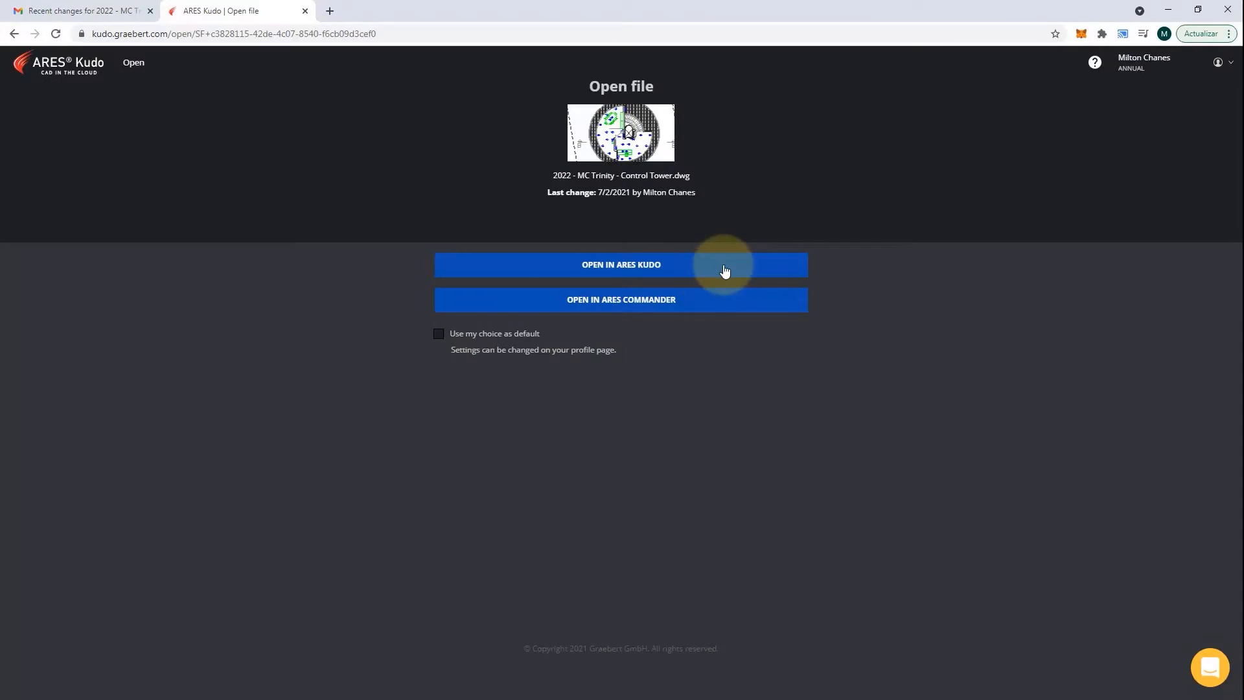
{"action": "left_click", "coordinate": [724, 271]}
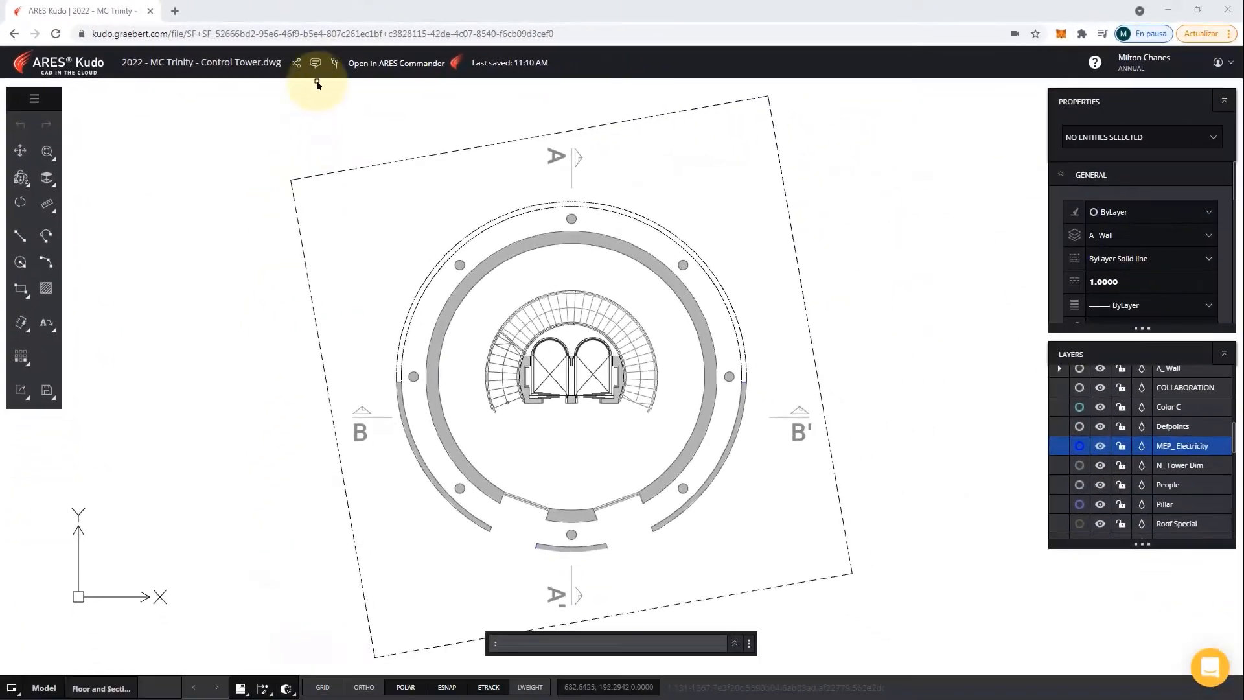
Show the drawing's comments, expand the Furniture comment and zoom to its associated entities.
{"action": "left_click", "coordinate": [315, 64]}
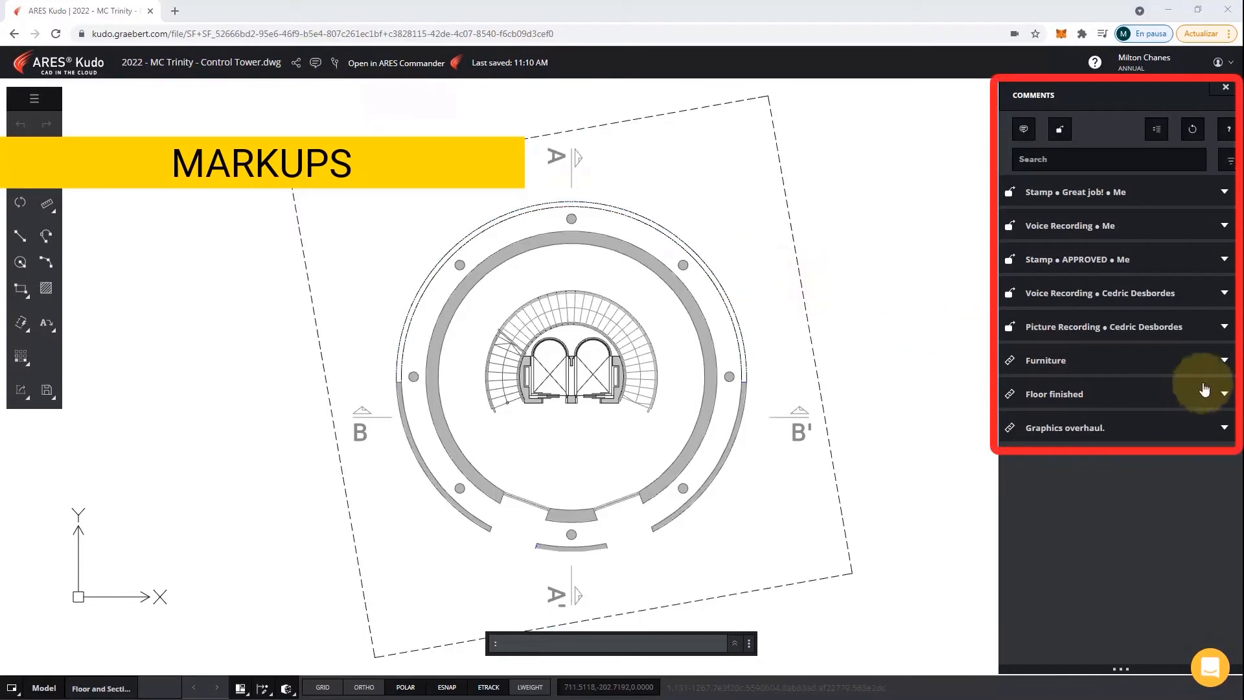
{"action": "left_click", "coordinate": [1224, 361]}
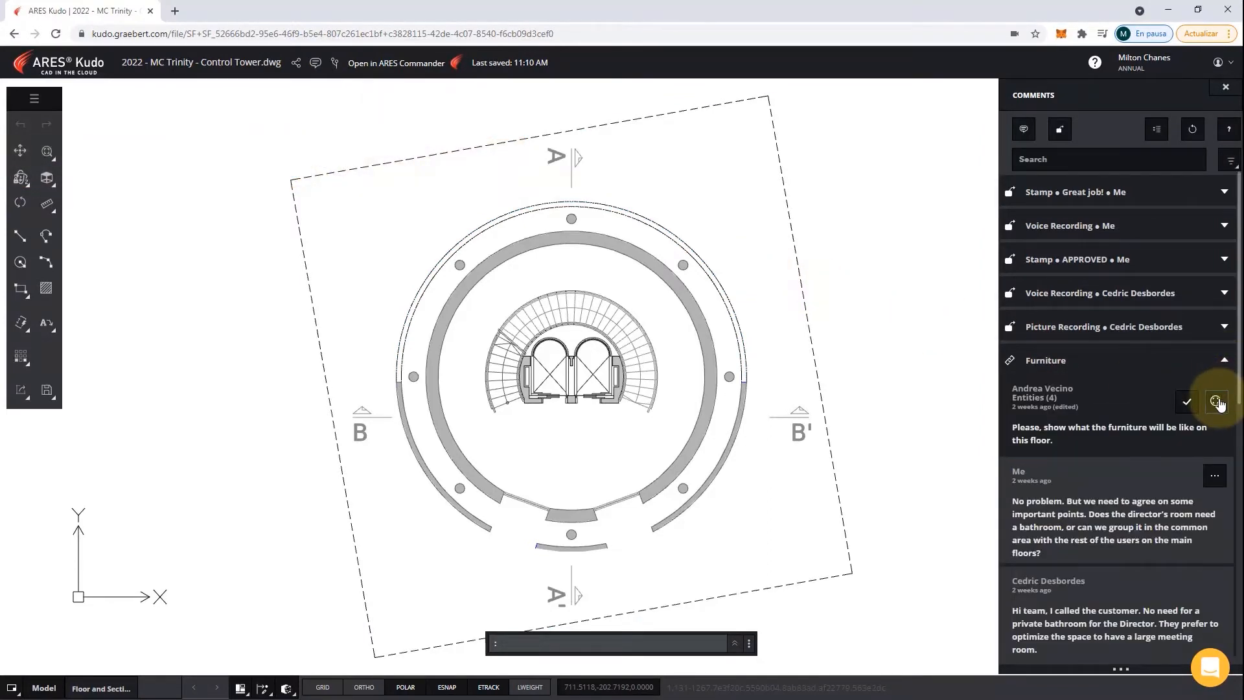
{"action": "left_click", "coordinate": [1216, 402]}
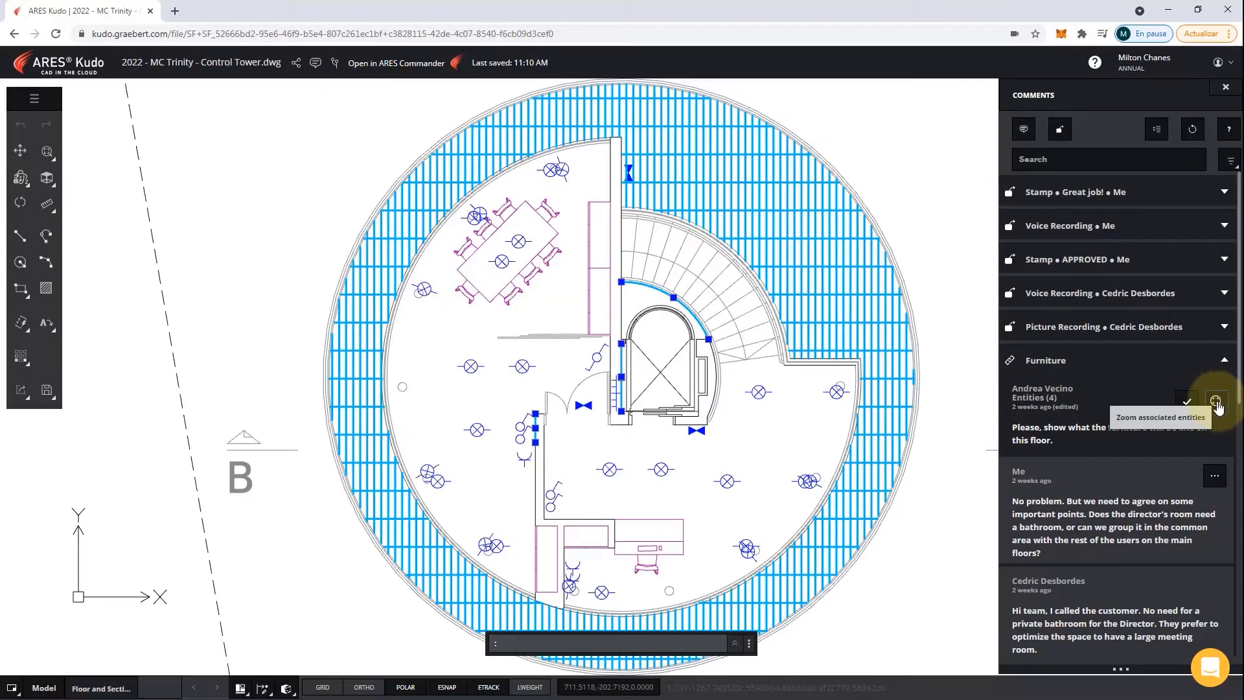
Reply to the Furniture comment with "We are waiting for the technical data of the water pump." and mark the comment as resolved.
{"action": "scroll", "coordinate": [1215, 404], "scroll_direction": "down", "scroll_amount": 10}
{"action": "left_click", "coordinate": [1121, 543]}
{"action": "type", "text": "We are waiting for the techn cal  data of the water pump."}
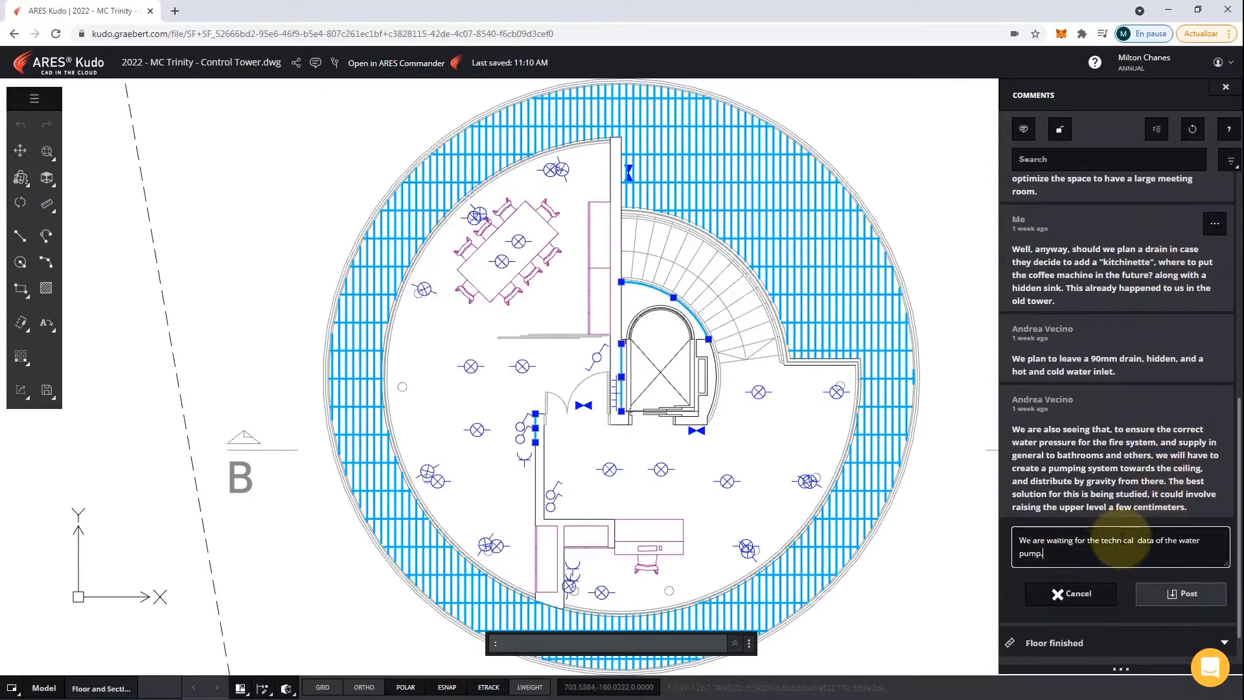
{"action": "left_click", "coordinate": [1191, 595]}
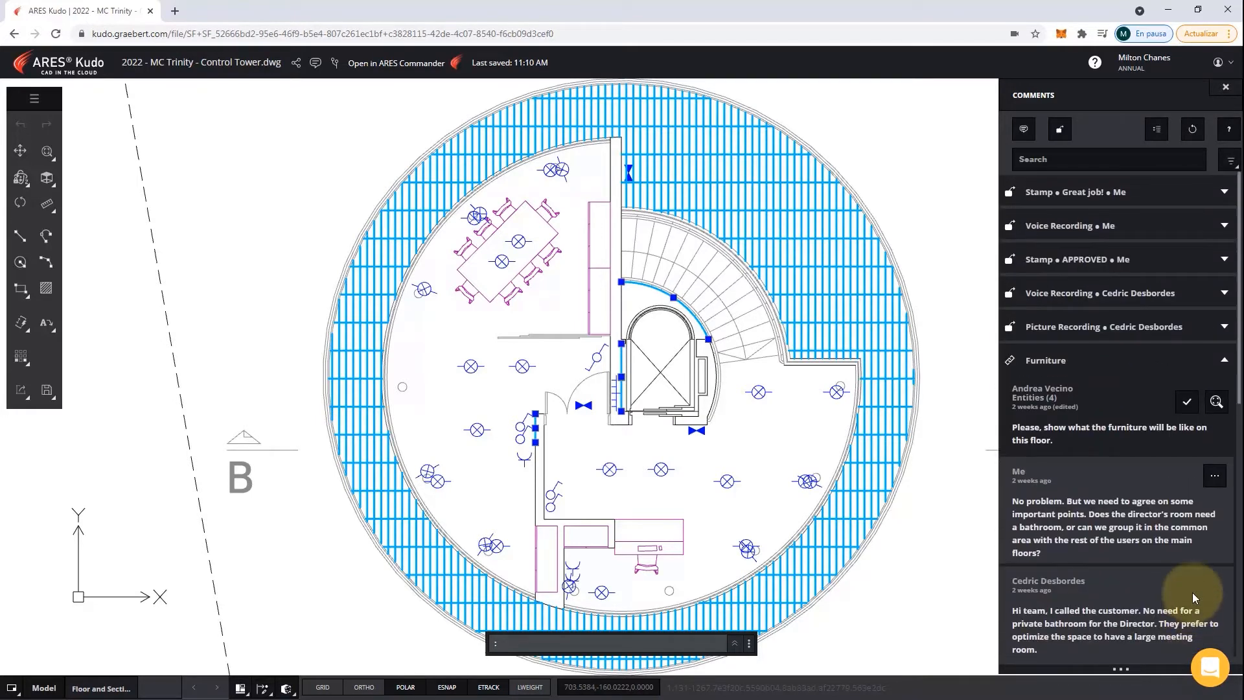
{"action": "left_click", "coordinate": [1187, 403]}
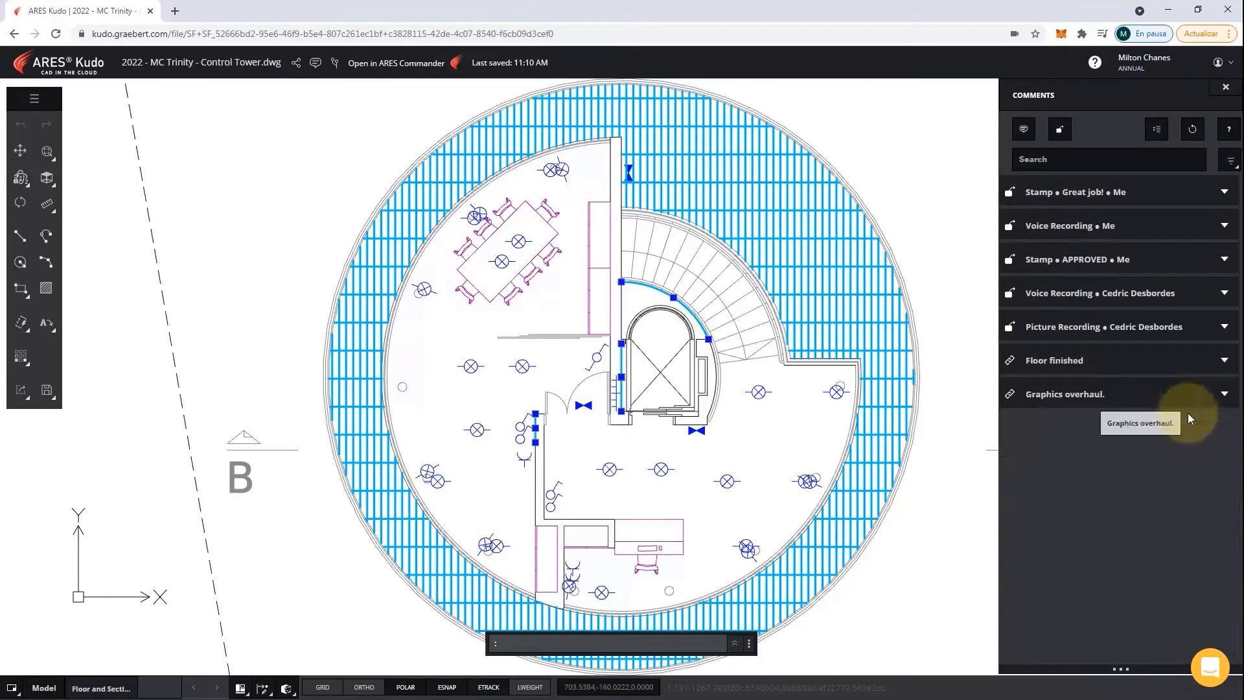
Include resolved comments in the comment list to check the Furniture thread, and hide them again.
{"action": "left_click", "coordinate": [1229, 161]}
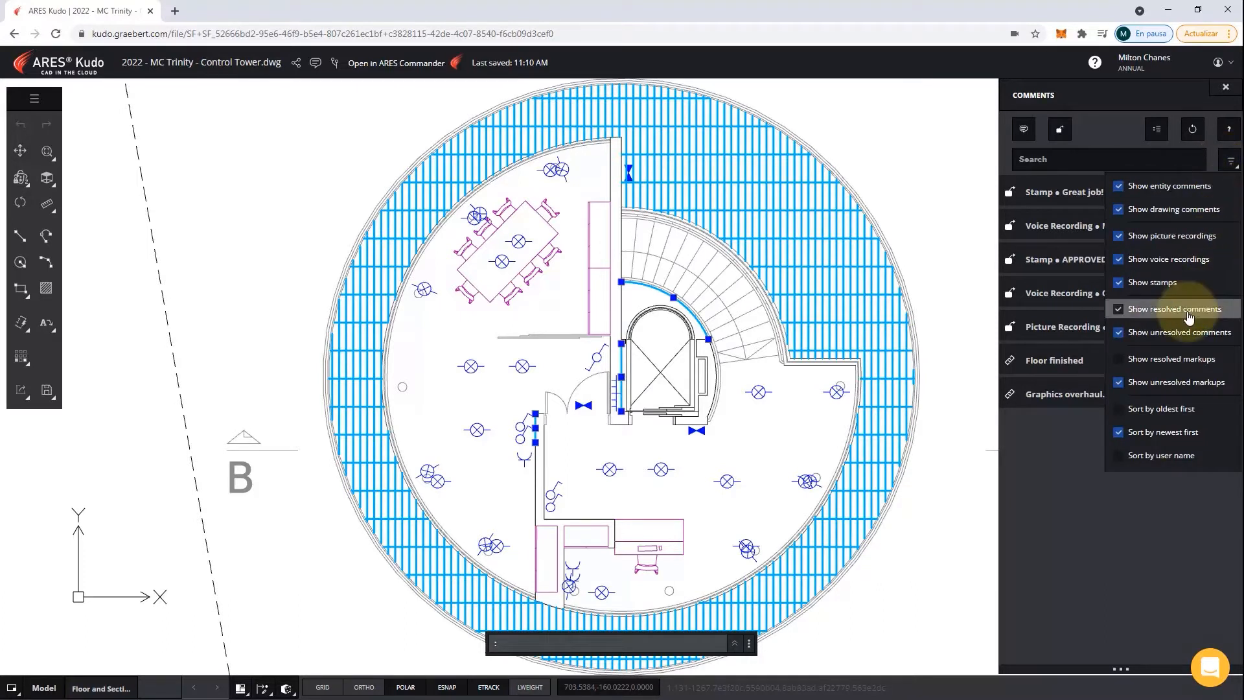
{"action": "left_click", "coordinate": [1176, 309]}
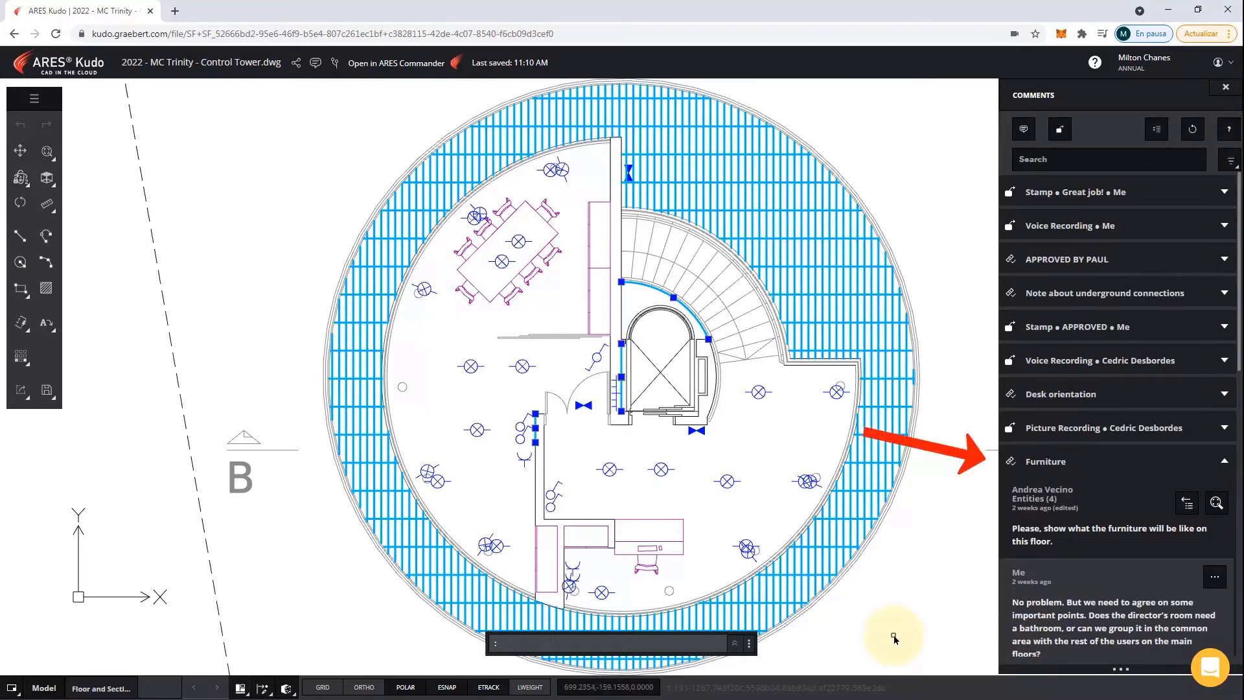
{"action": "left_click", "coordinate": [1229, 161]}
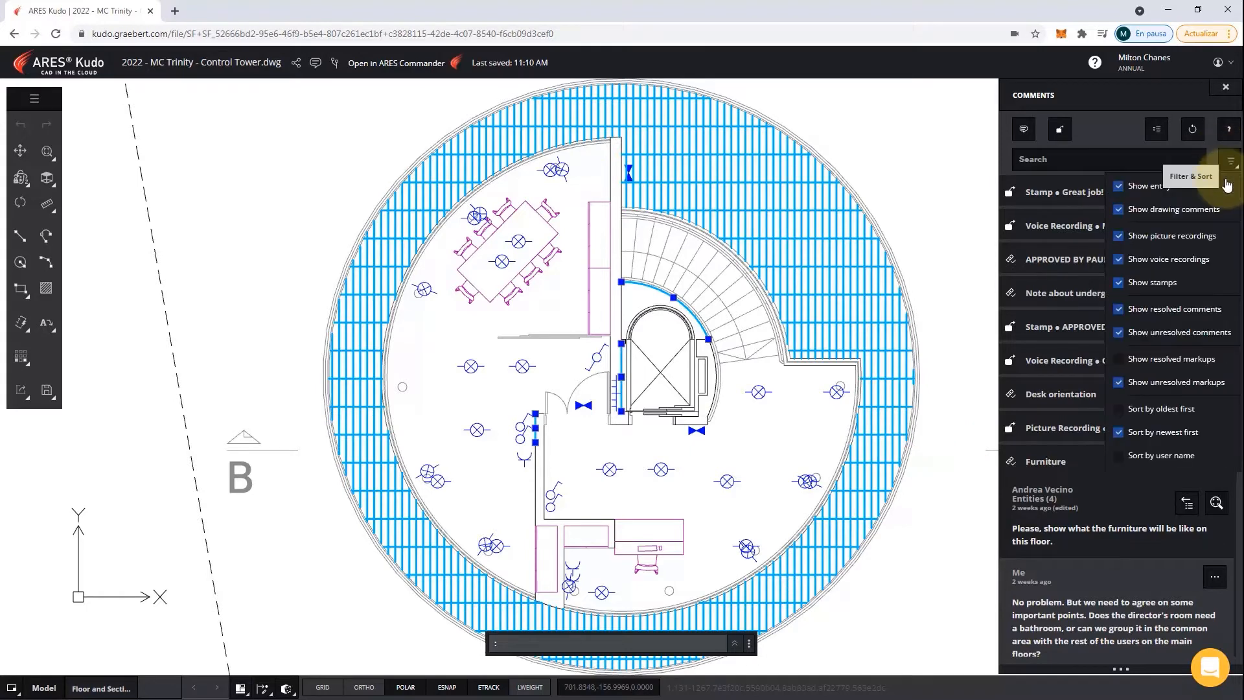
{"action": "left_click", "coordinate": [1221, 311]}
Place a voice recording markup inside the western side of the circular floor plan, record a message and post it.
{"action": "left_click", "coordinate": [1059, 129]}
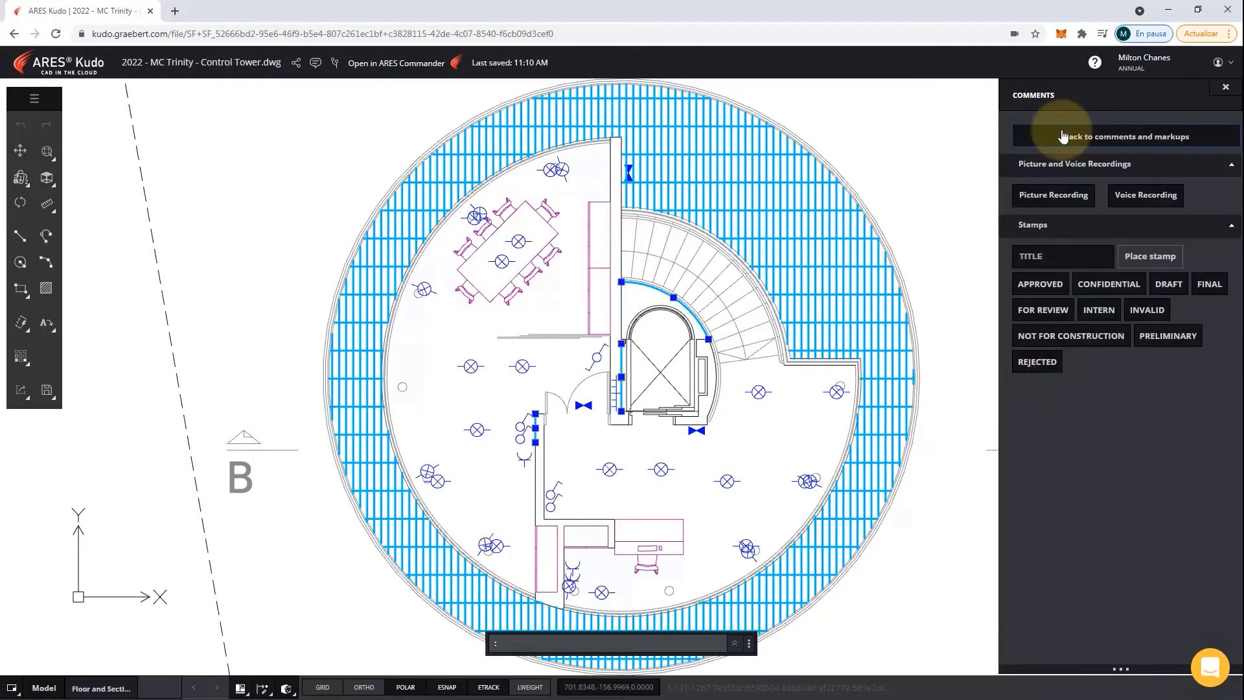
{"action": "left_click", "coordinate": [1131, 200]}
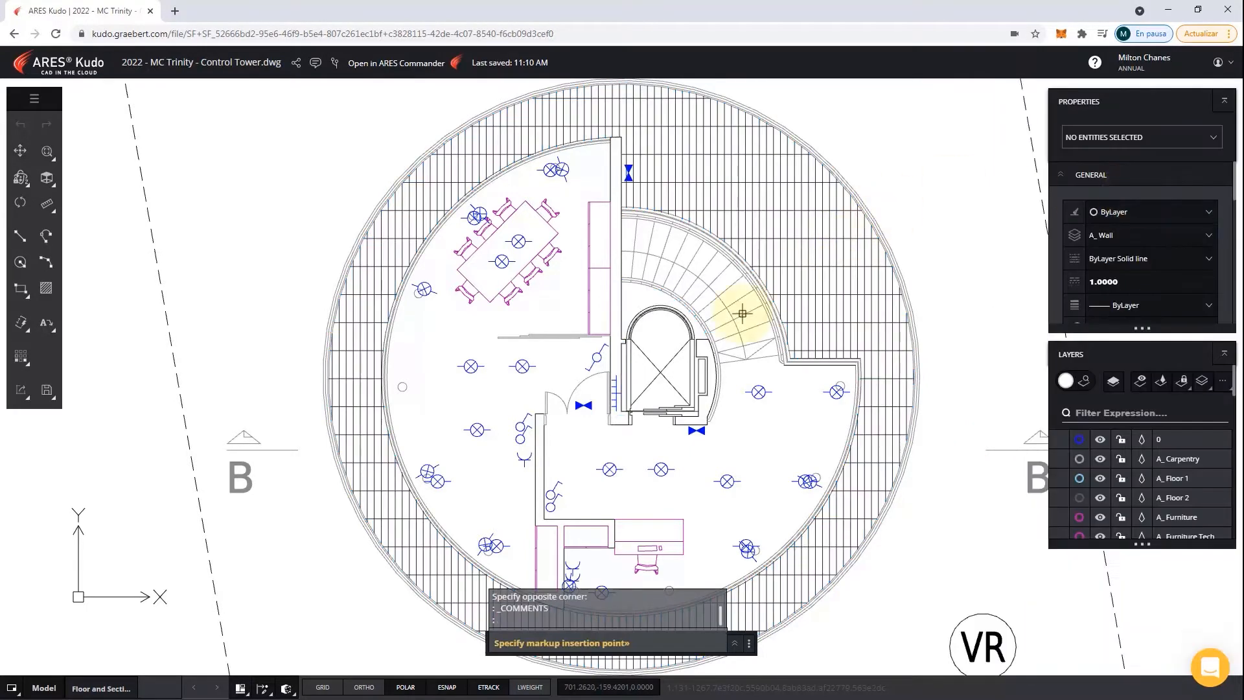
{"action": "left_click", "coordinate": [427, 406]}
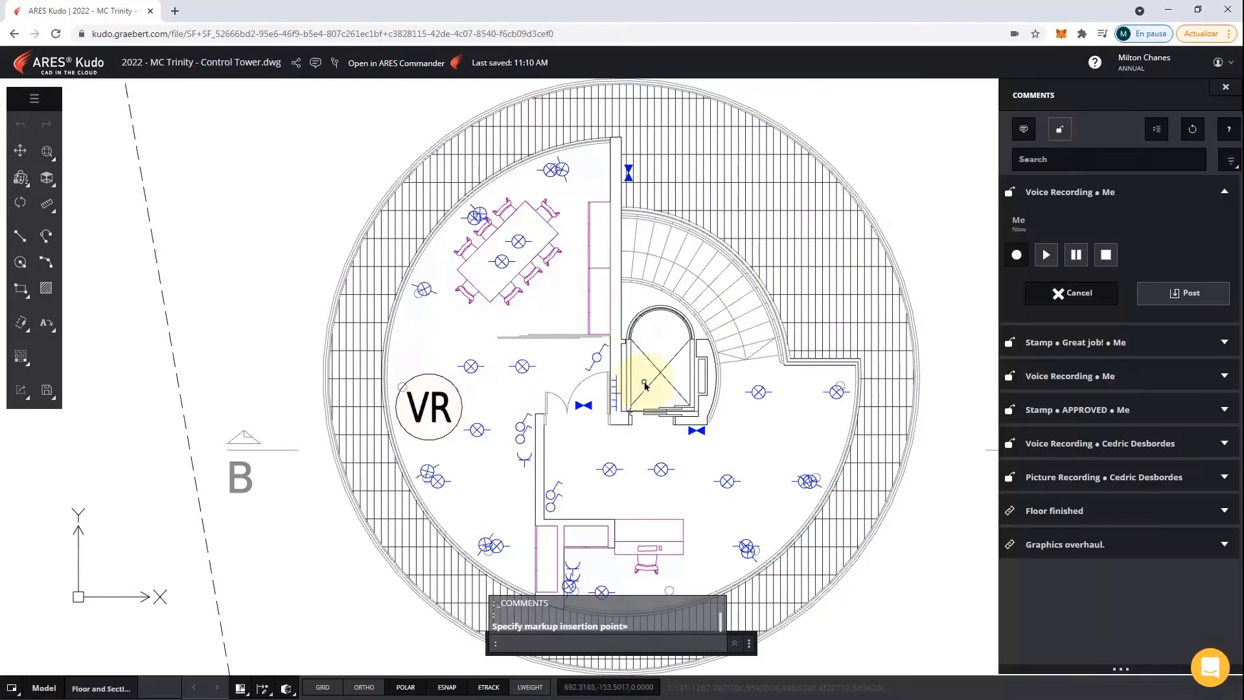
{"action": "left_click", "coordinate": [1016, 255]}
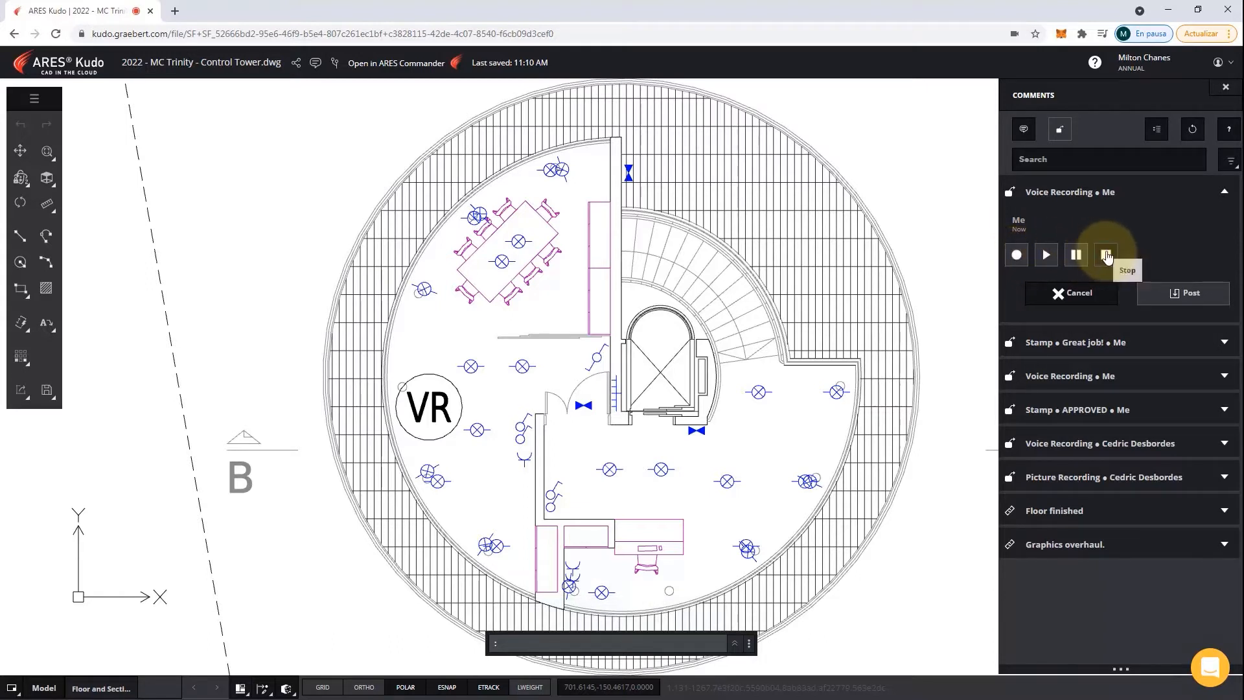
{"action": "left_click", "coordinate": [1106, 254]}
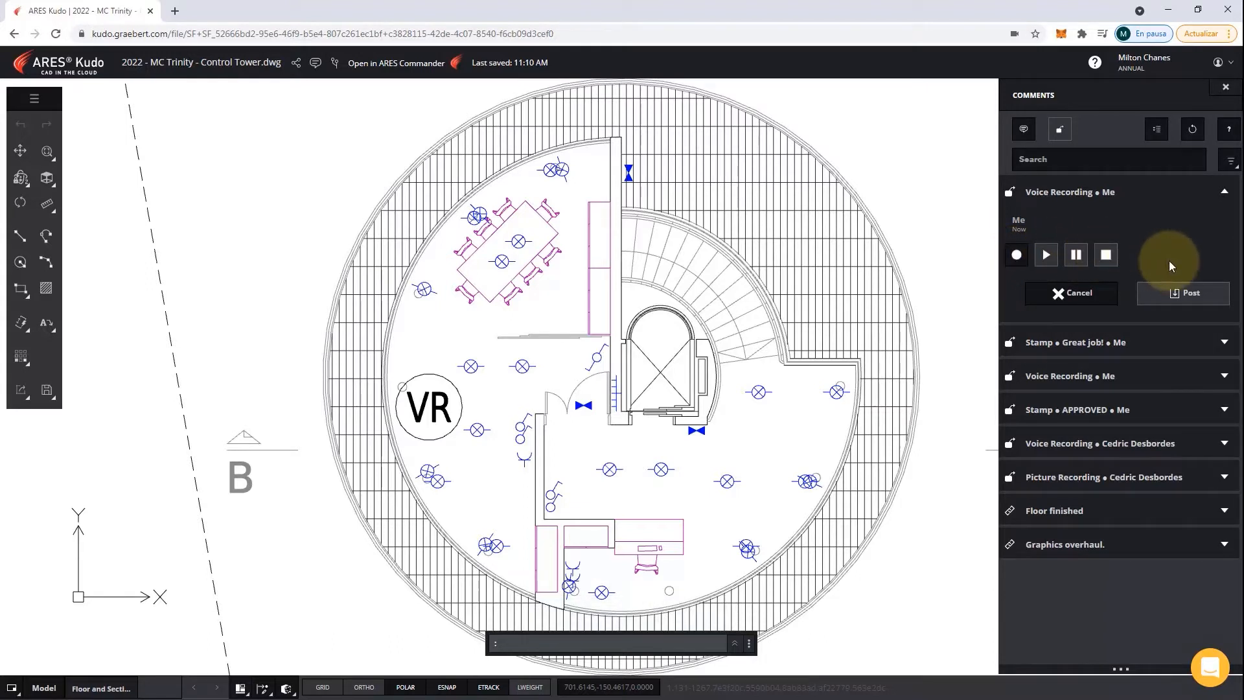
{"action": "left_click", "coordinate": [1178, 293]}
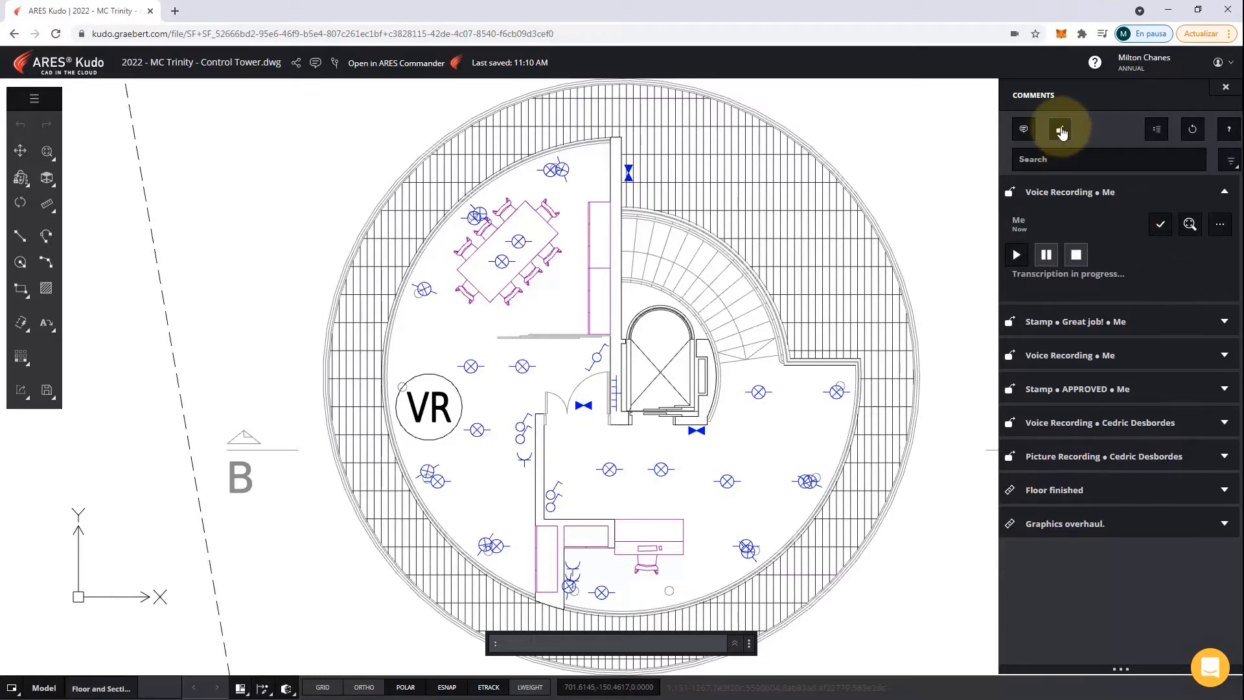
Place a picture recording below the VR markup with 03-07--2021_21-27-40.jpg and post it with "We need directions to solve the curved area.".
{"action": "left_click", "coordinate": [1059, 130]}
{"action": "left_click", "coordinate": [1061, 195]}
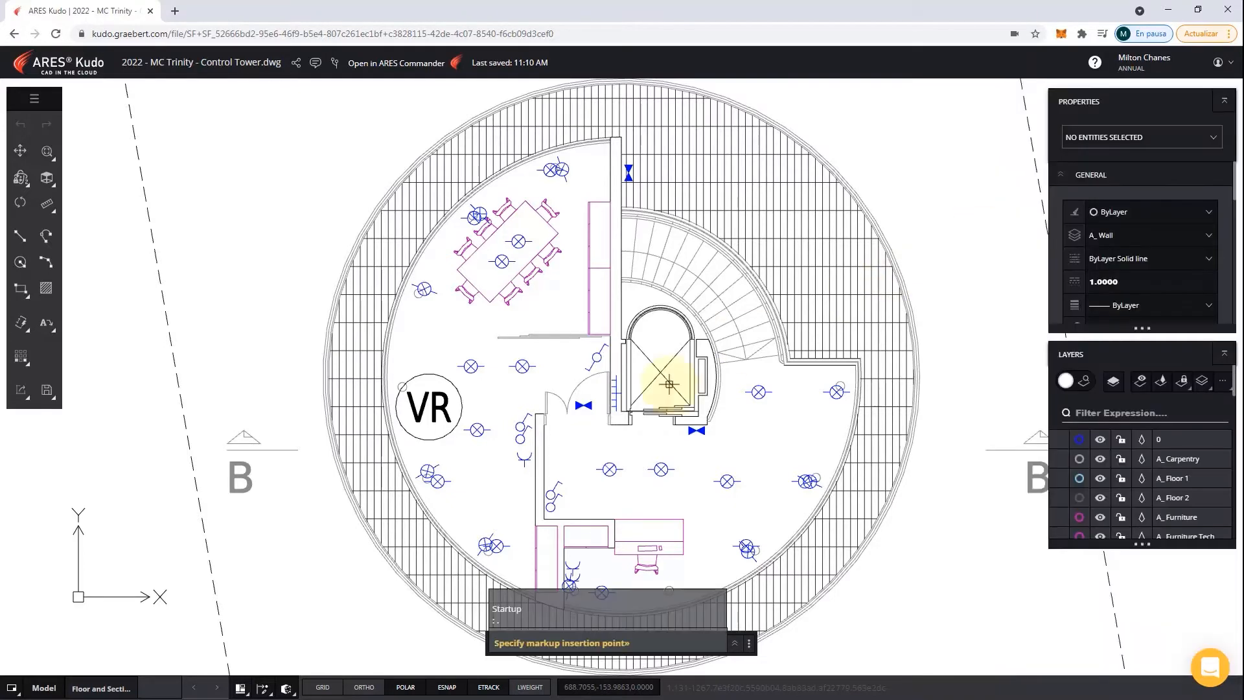
{"action": "left_click", "coordinate": [476, 476]}
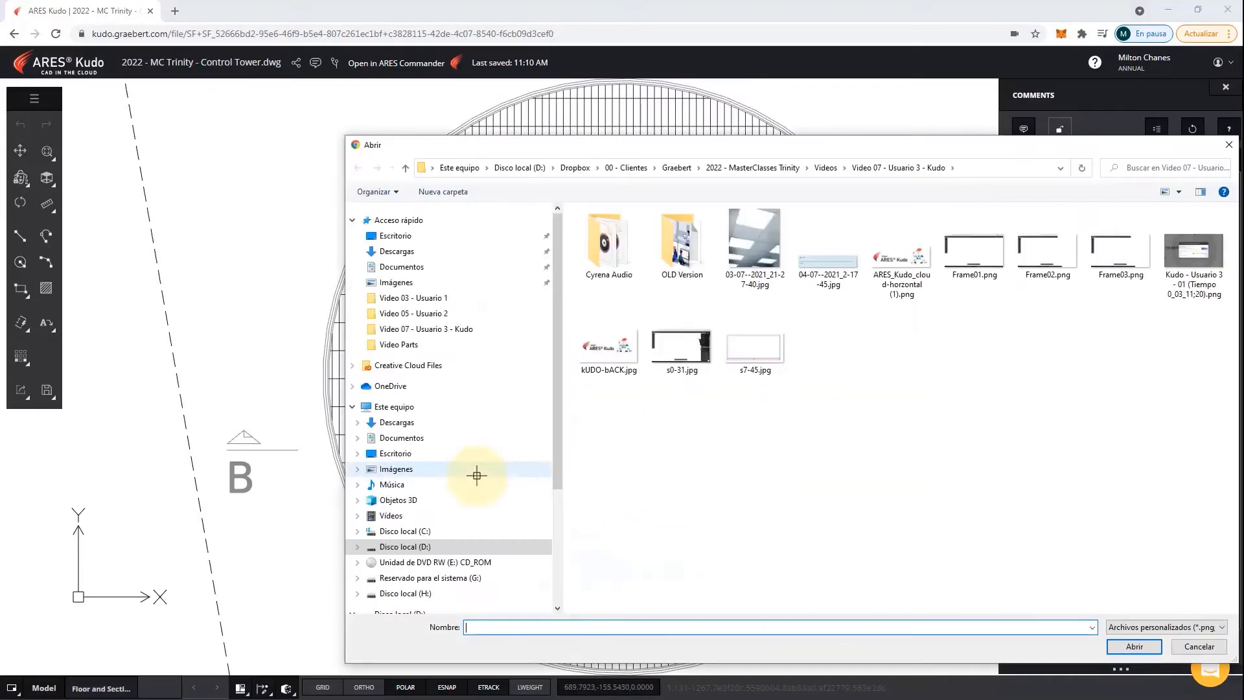
{"action": "double_click", "coordinate": [754, 240]}
{"action": "type", "text": "We need directions to solve the curved area."}
{"action": "left_click", "coordinate": [1195, 612]}
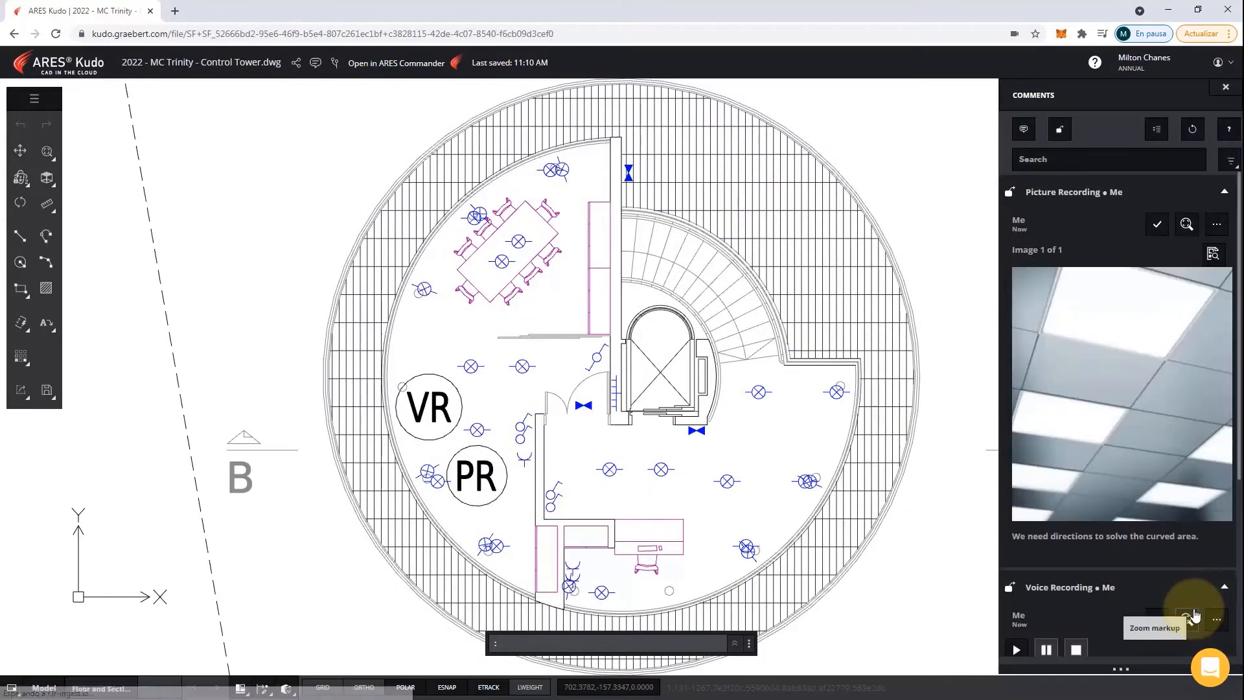
Place a FOR REVIEW stamp over the floor plan's outer ring, below and west of the PR markup.
{"action": "left_click", "coordinate": [1059, 130]}
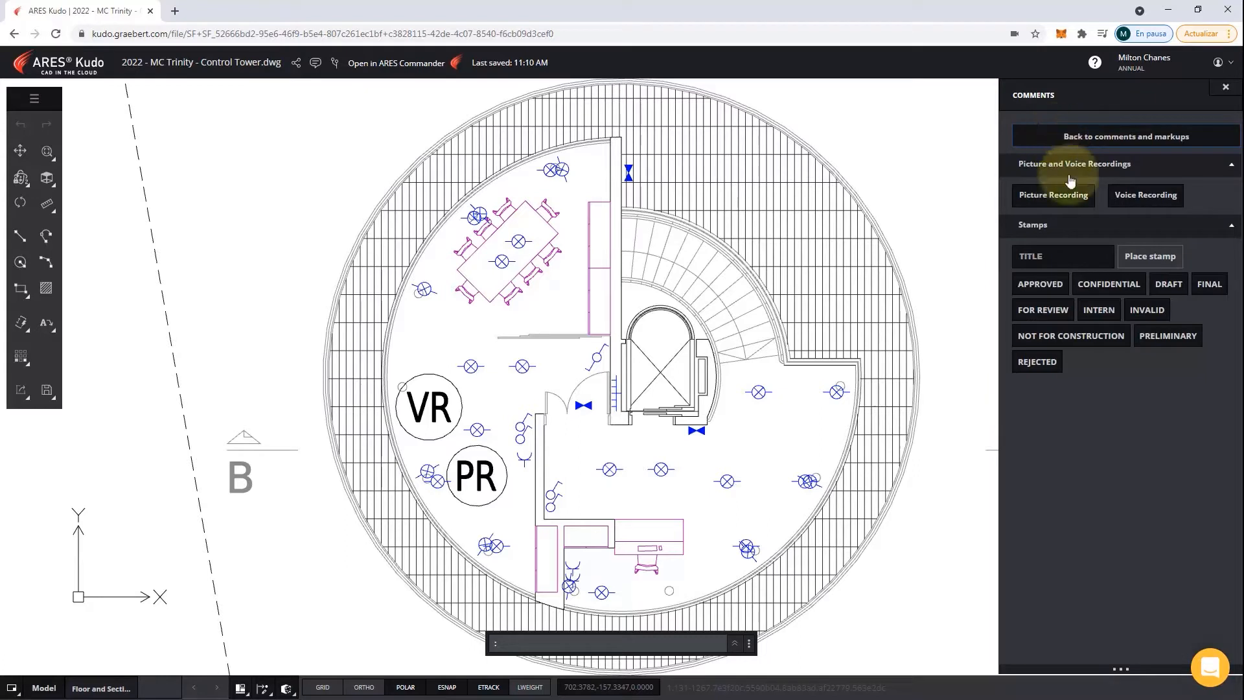
{"action": "left_click", "coordinate": [1054, 306]}
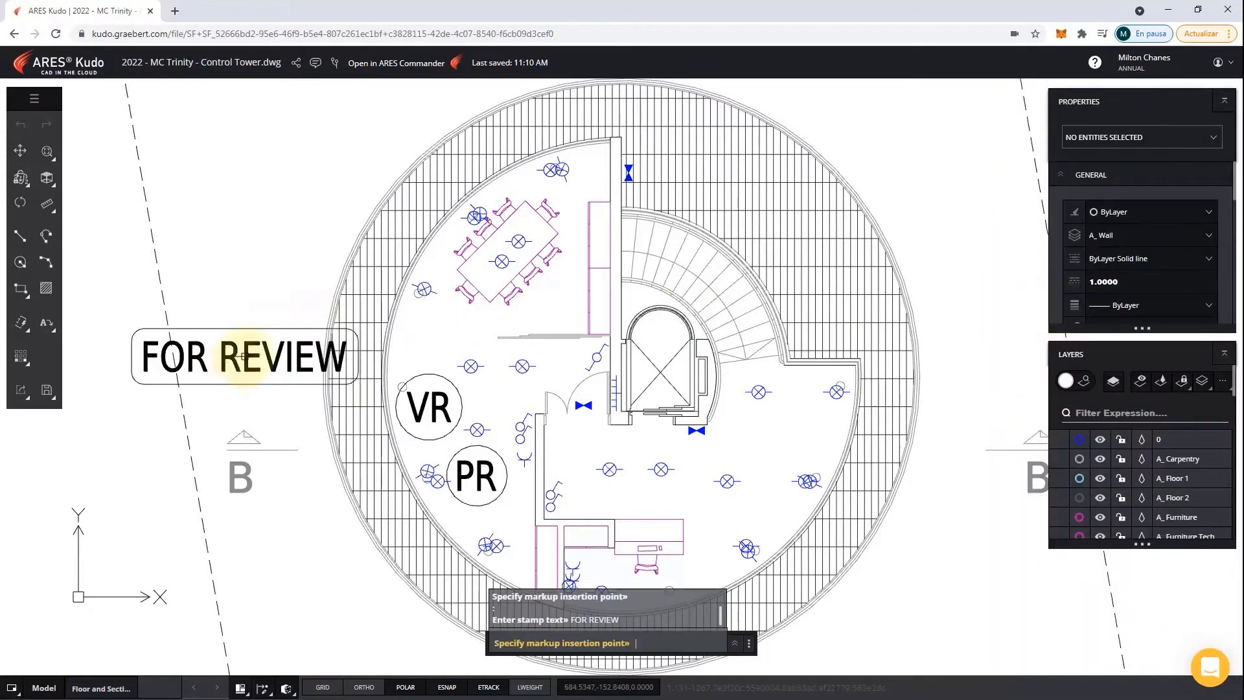
{"action": "left_click", "coordinate": [337, 531]}
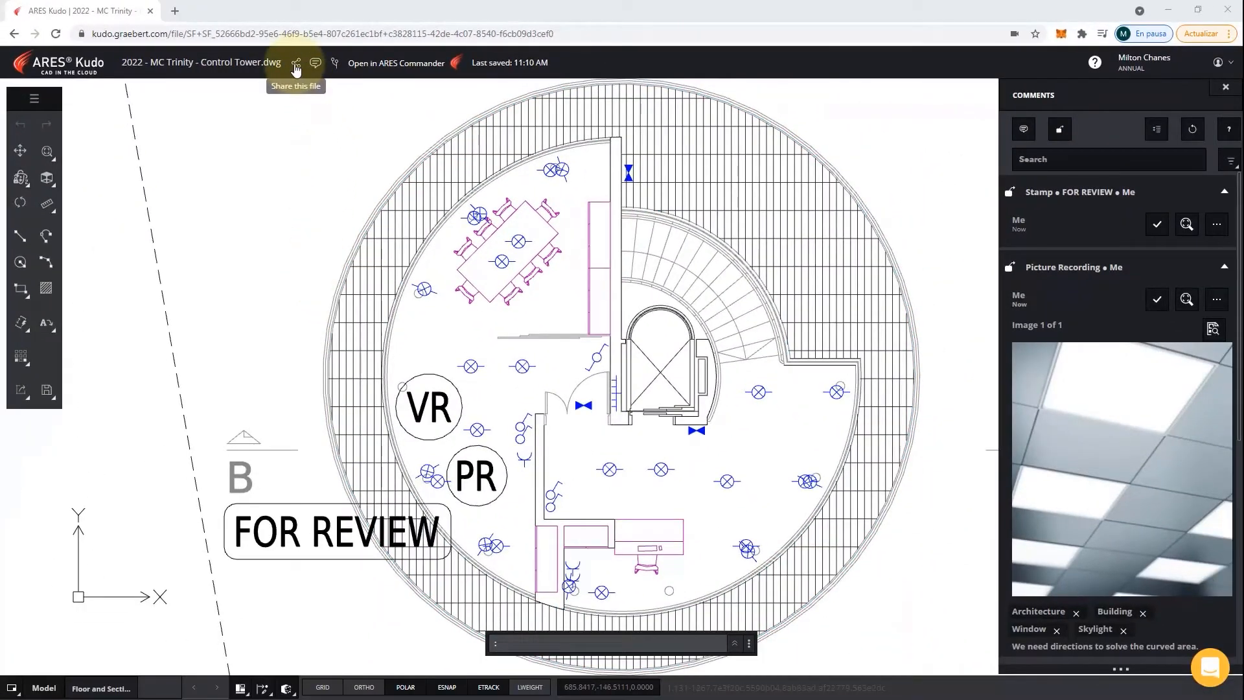
Copy the drawing's sharing link and replace that link with a newly generated one.
{"action": "left_click", "coordinate": [295, 66]}
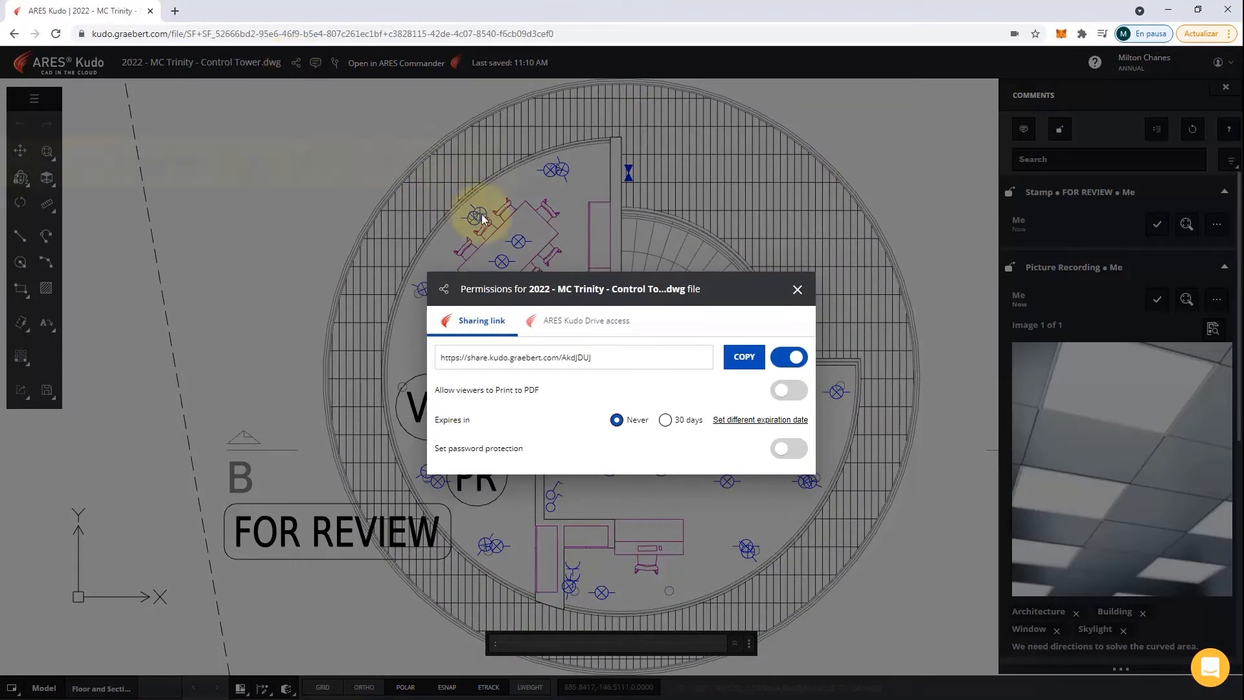
{"action": "left_click", "coordinate": [742, 358]}
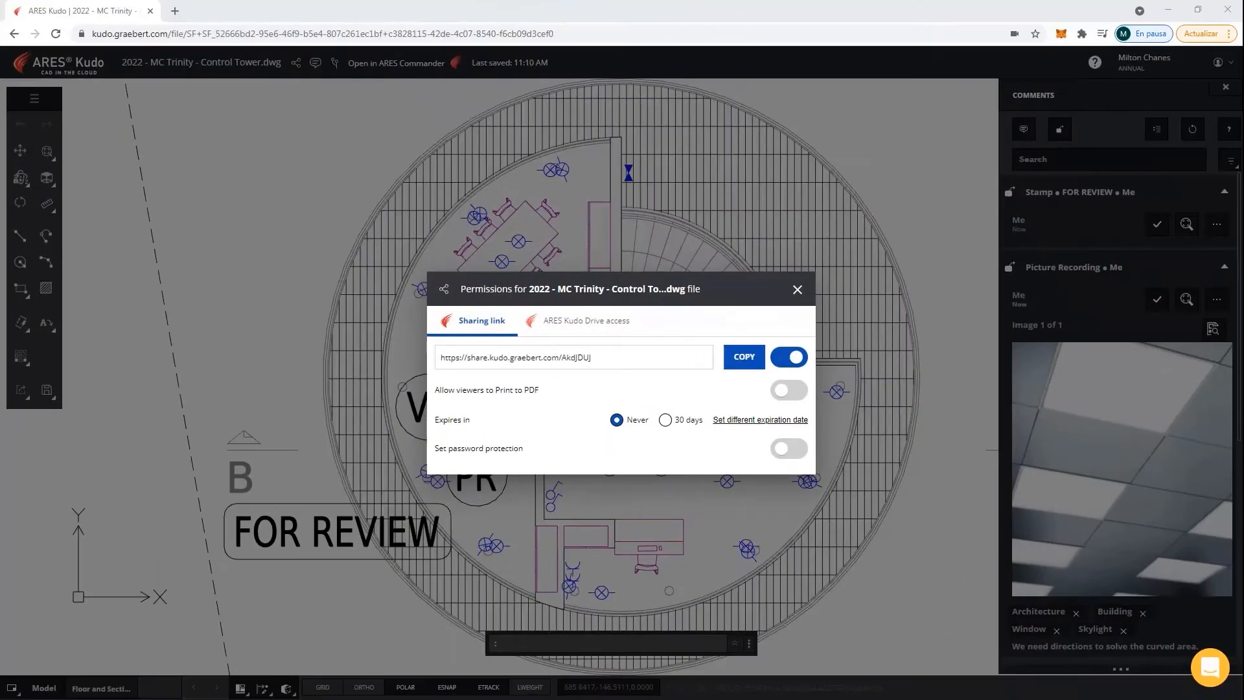
{"action": "left_click", "coordinate": [791, 358]}
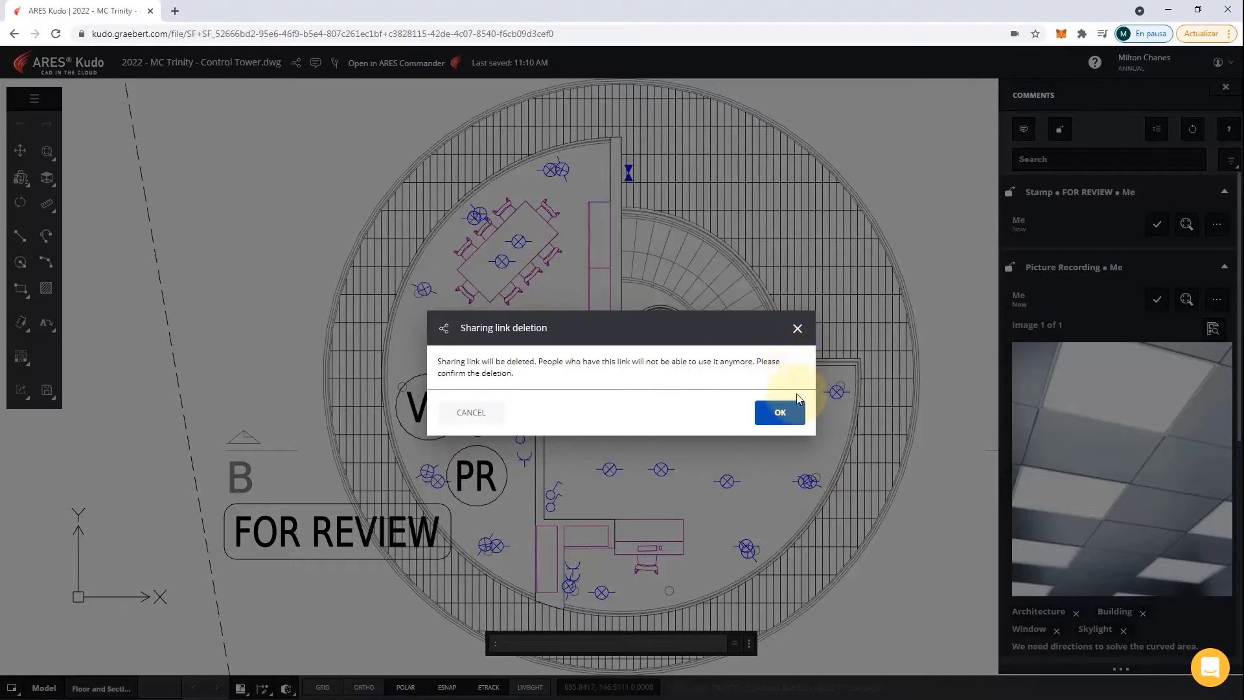
{"action": "left_click", "coordinate": [784, 413]}
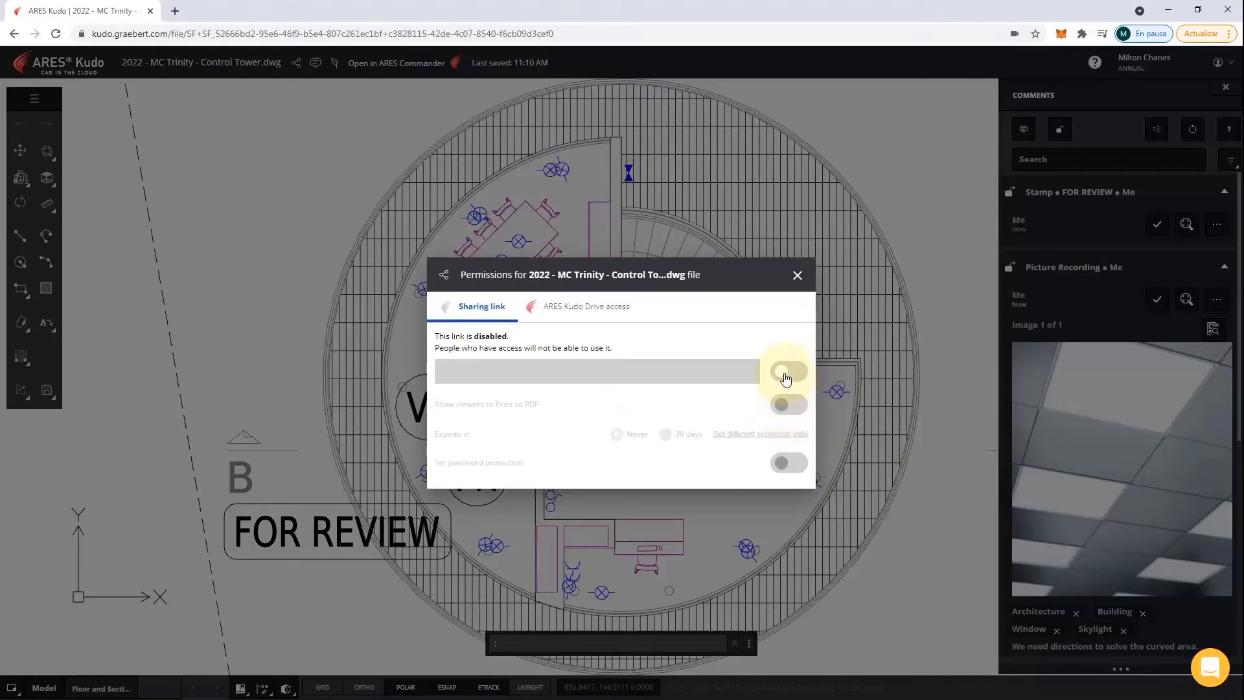
{"action": "left_click", "coordinate": [785, 374]}
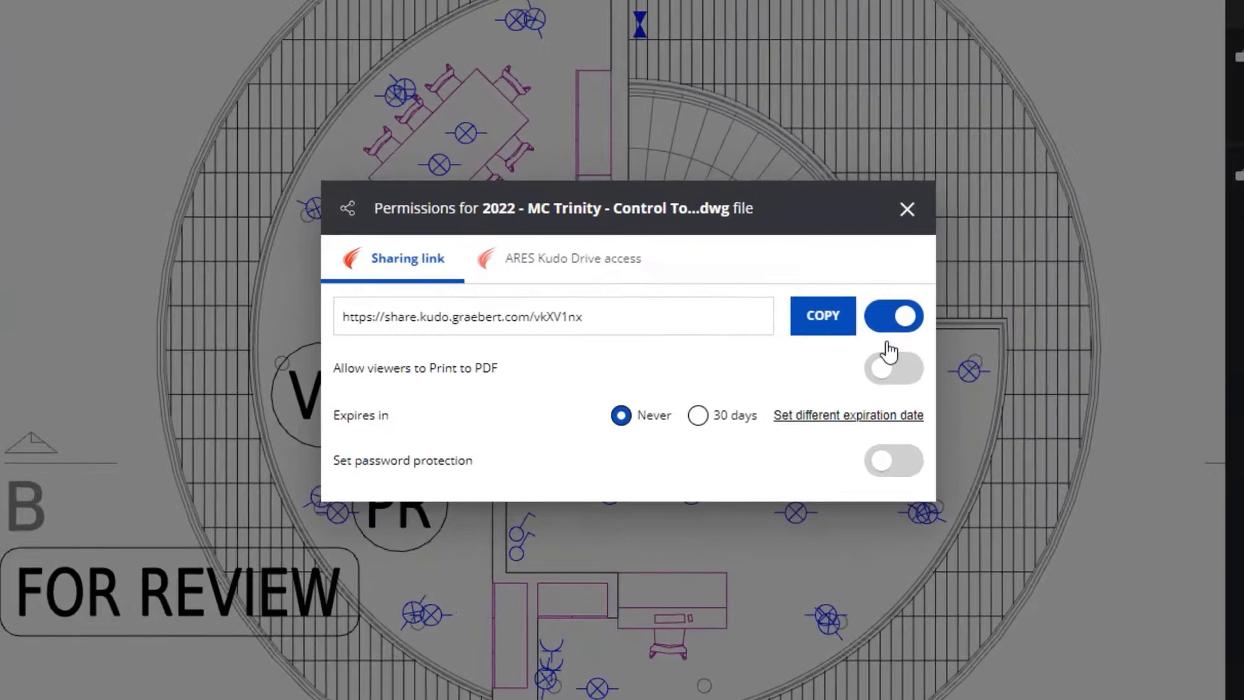
View the custom expiration date setting of the sharing link and turn on its password protection.
{"action": "left_click", "coordinate": [843, 416]}
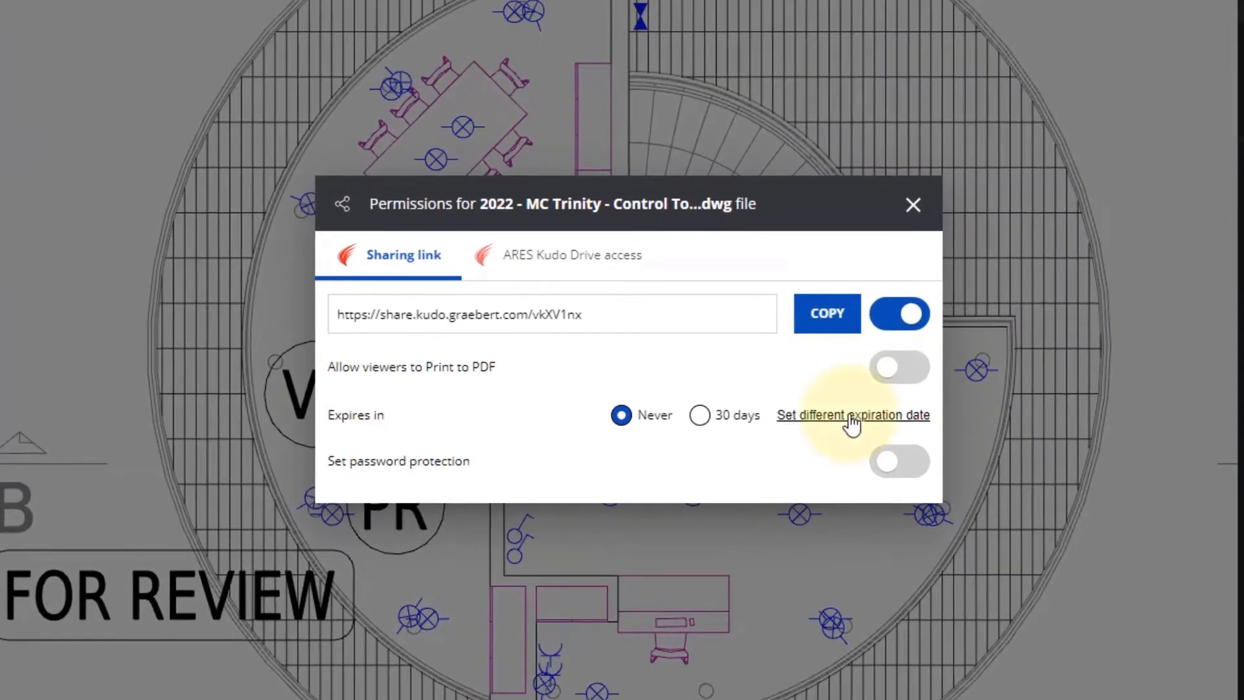
{"action": "left_click", "coordinate": [660, 470]}
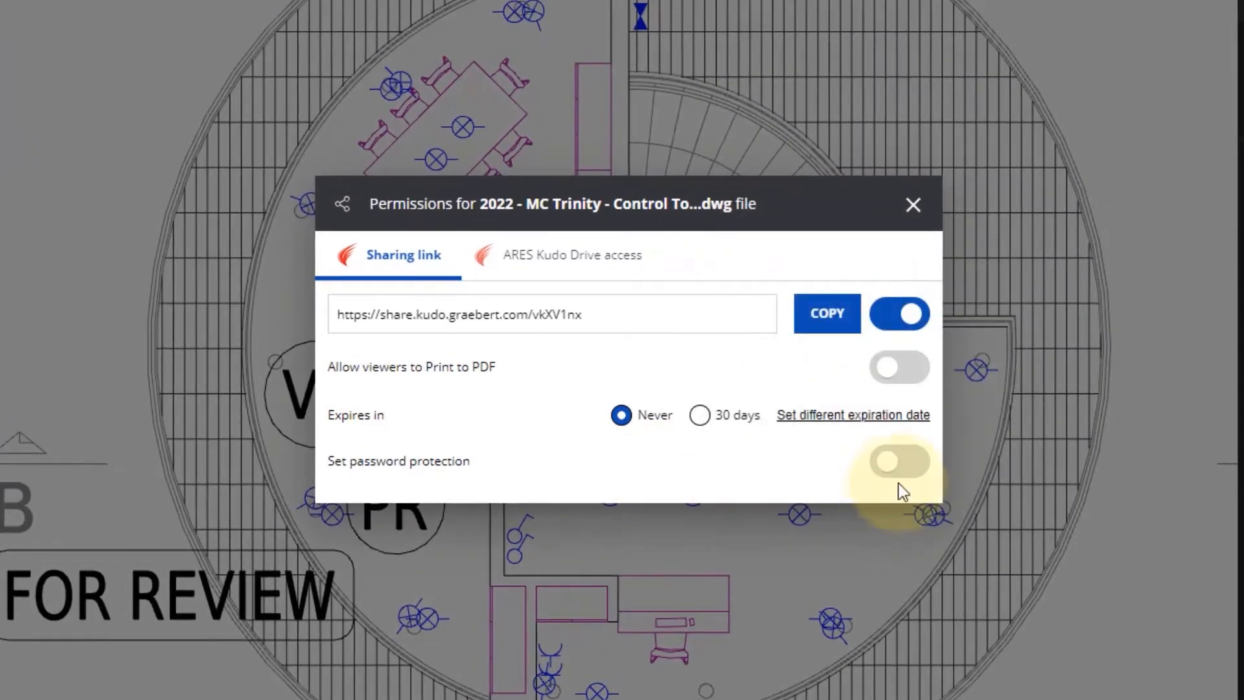
{"action": "left_click", "coordinate": [886, 464]}
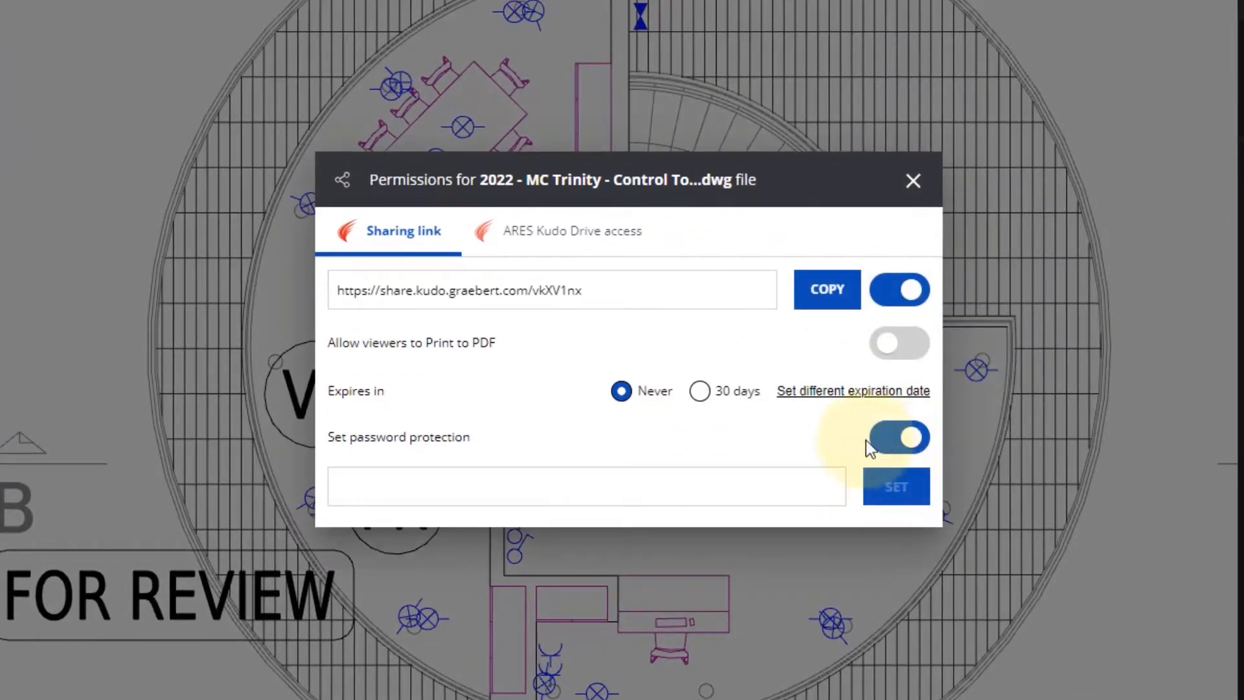
Examine the ARES Kudo Drive access rights and the roles available for the first collaborator listed.
{"action": "left_click", "coordinate": [573, 220]}
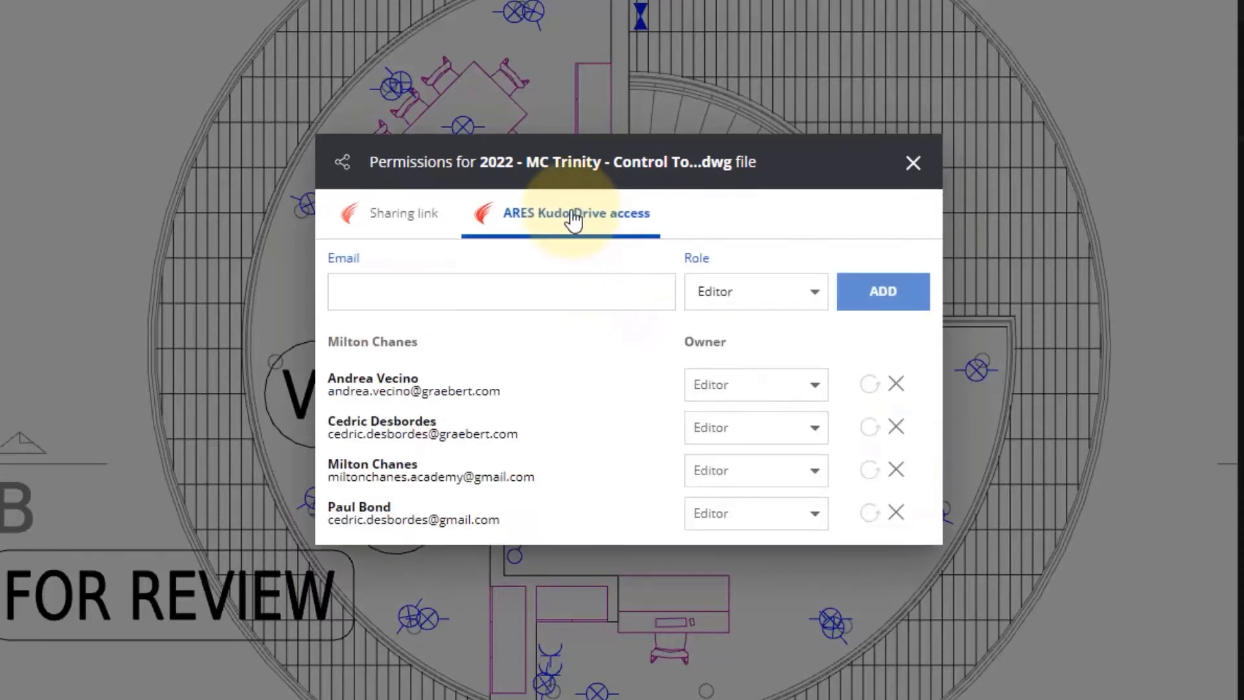
{"action": "left_click", "coordinate": [797, 386]}
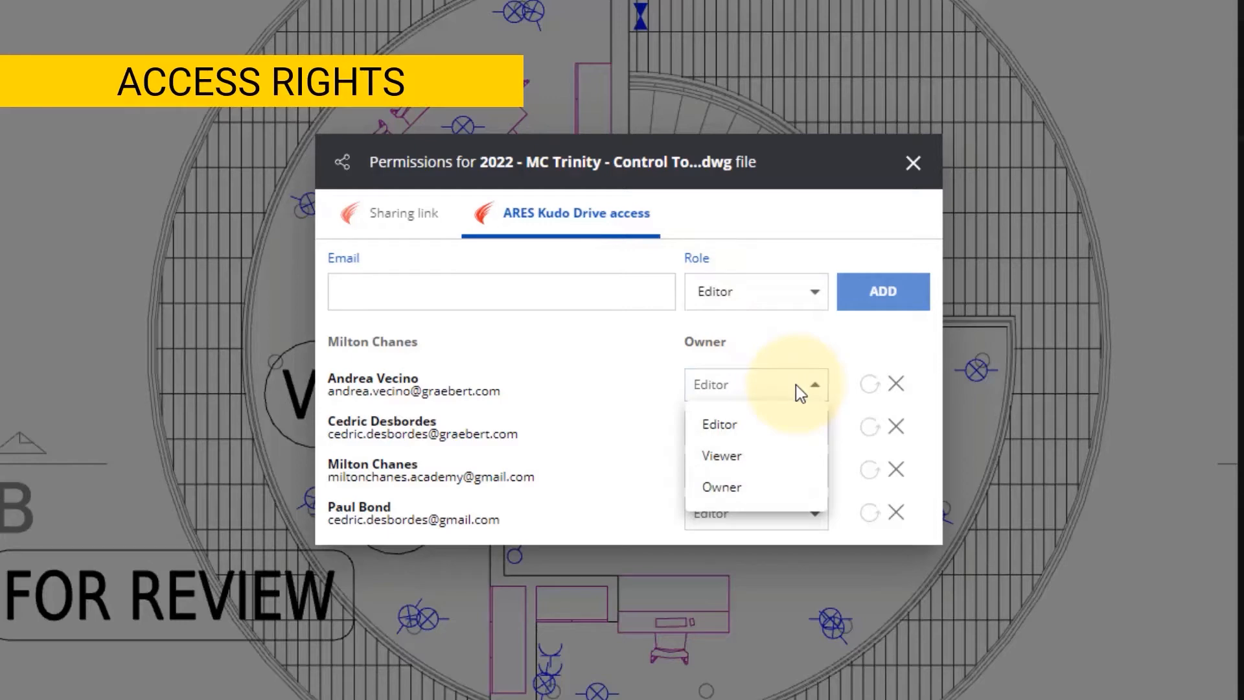
{"action": "left_click", "coordinate": [850, 188]}
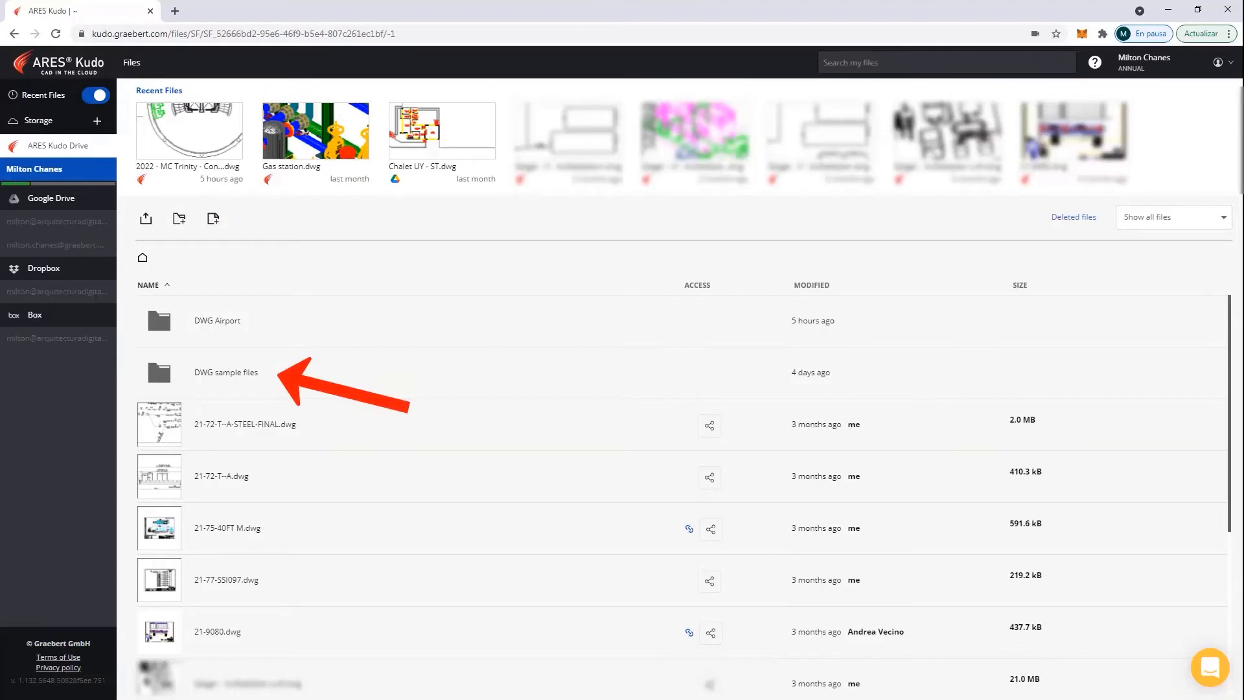
Open the DWG sample files folder in ARES Kudo Drive and browse its drawings.
{"action": "left_click", "coordinate": [244, 374]}
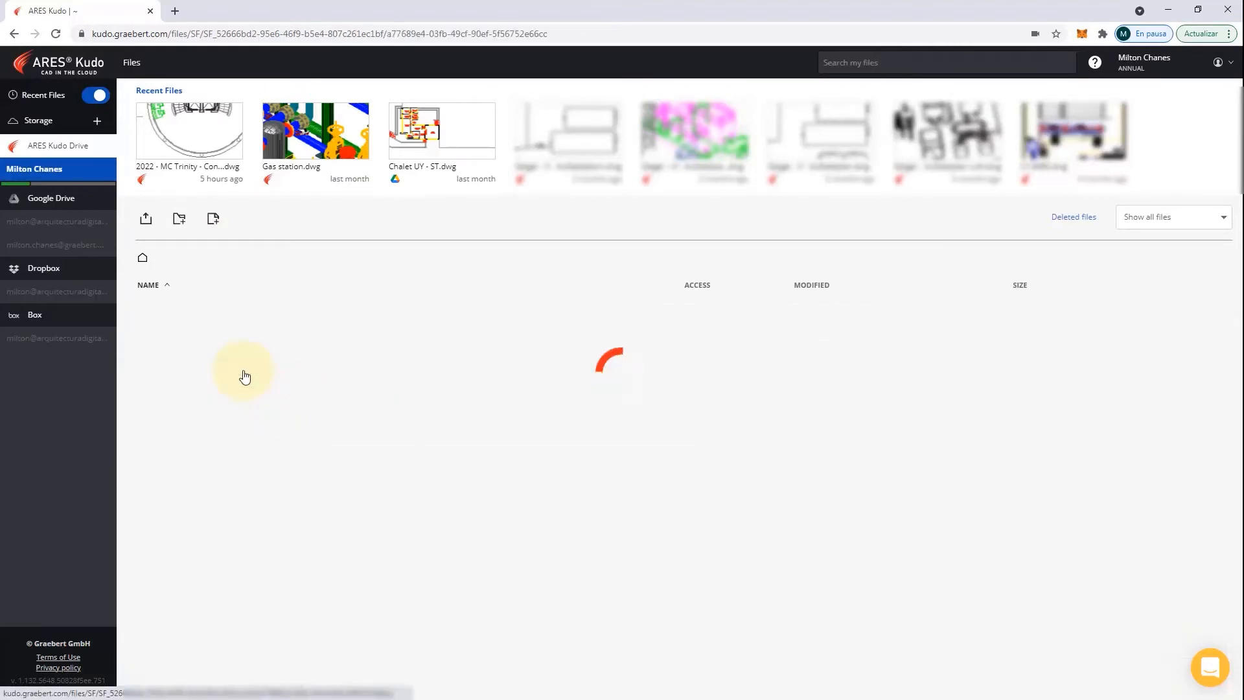
{"action": "scroll", "coordinate": [418, 418], "scroll_direction": "down", "scroll_amount": 4}
{"action": "scroll", "coordinate": [421, 421], "scroll_direction": "down", "scroll_amount": 7}
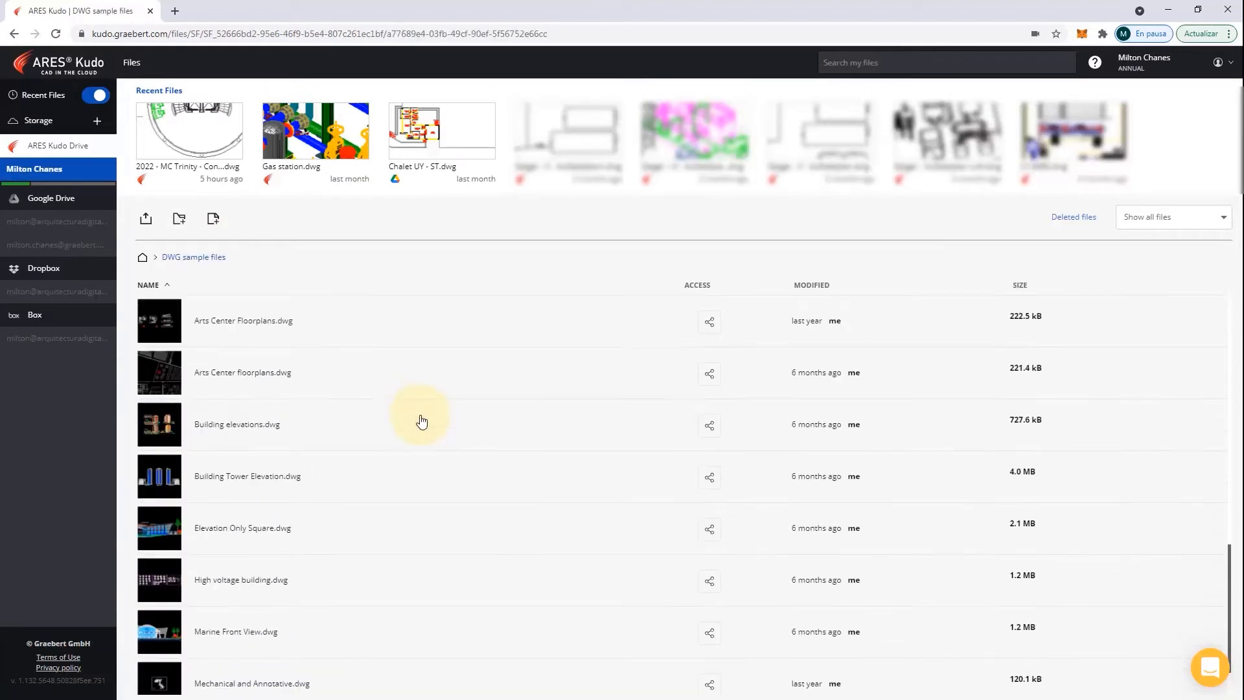
{"action": "scroll", "coordinate": [421, 421], "scroll_direction": "up", "scroll_amount": 10}
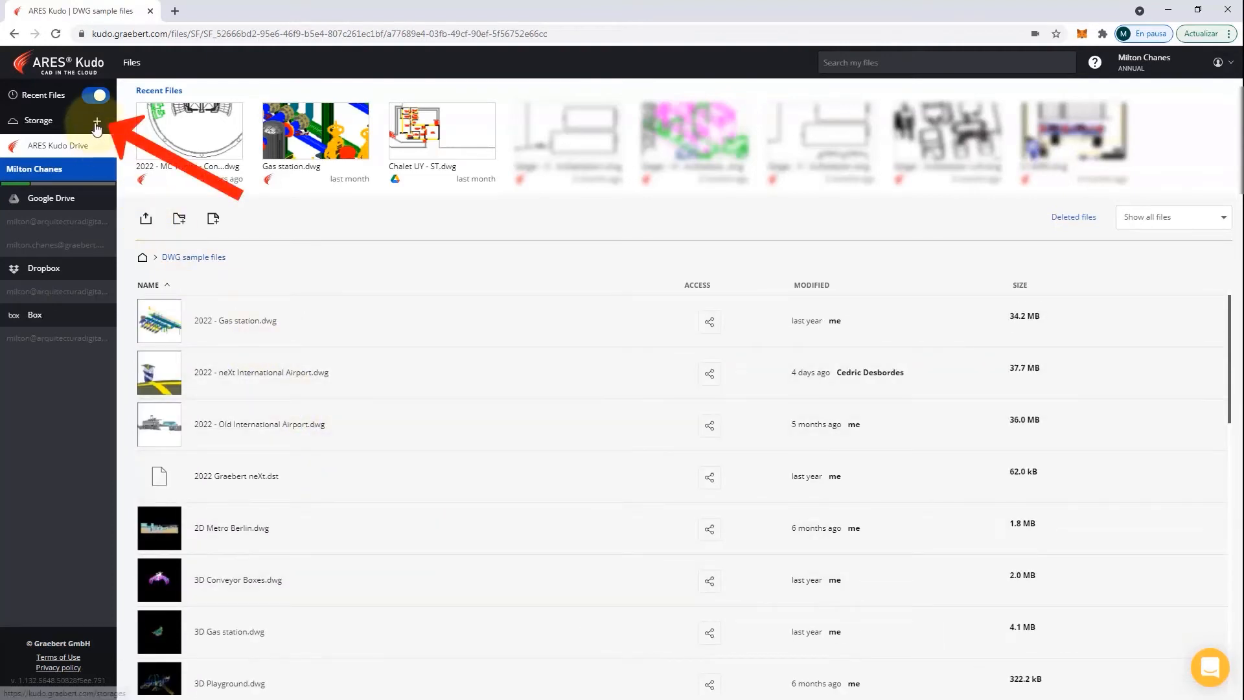
View the cloud storage services that can be connected and open the files of the connected Box account.
{"action": "left_click", "coordinate": [97, 121]}
{"action": "left_click_drag", "start_coordinate": [1240, 285], "coordinate": [1240, 485]}
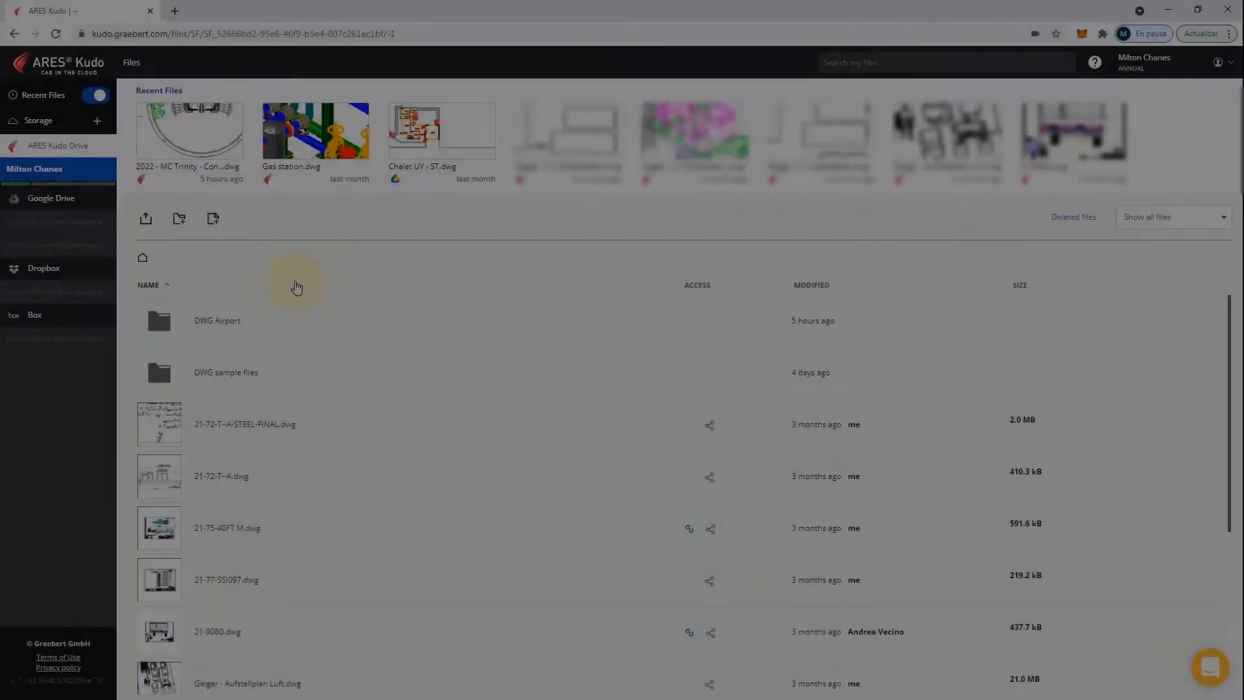
{"action": "left_click", "coordinate": [75, 345]}
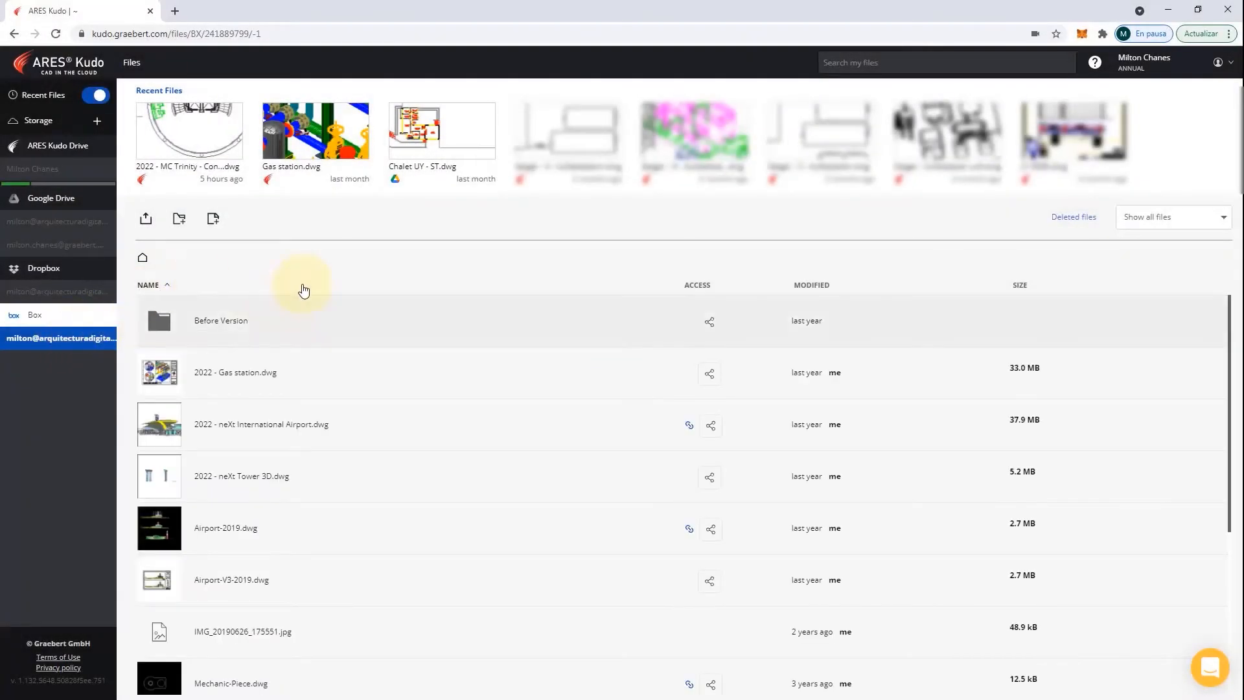
Search all connected storages for "Chalet" and open the Google Drive account's results.
{"action": "left_click", "coordinate": [881, 63]}
{"action": "type", "text": "Chalet"}
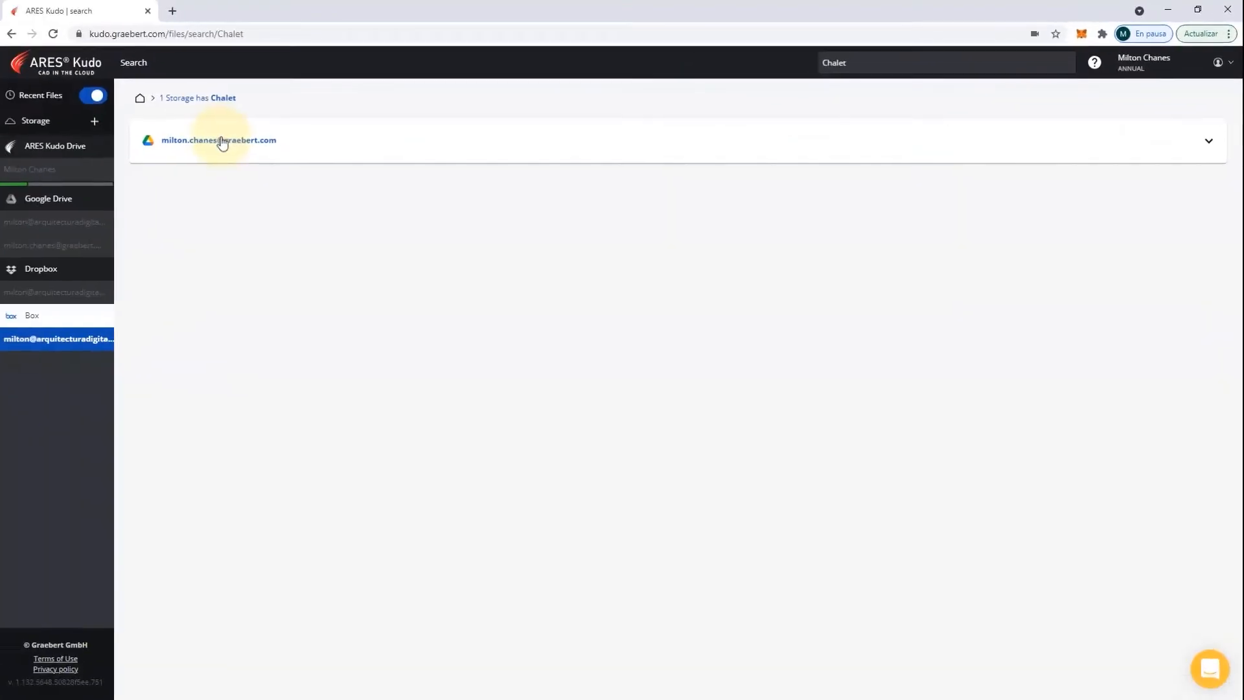
{"action": "left_click", "coordinate": [427, 156]}
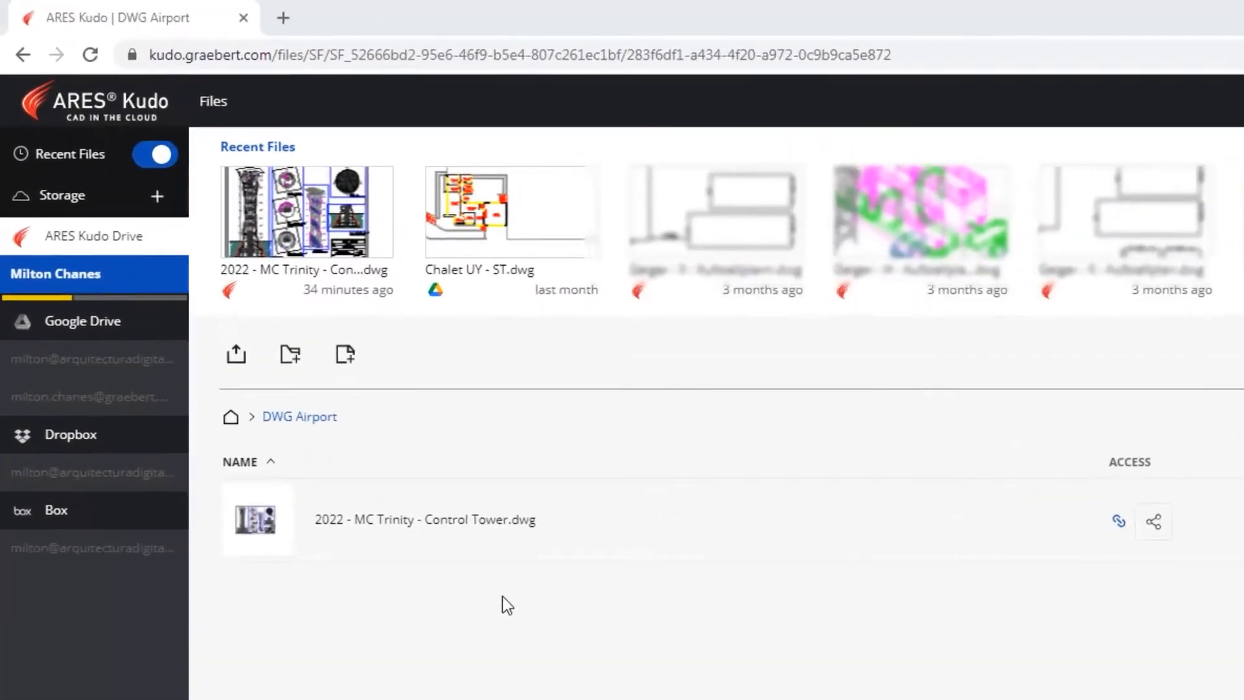
Upload 3D Conveyor Boxes.dwg, 2022 - Launch Gas station.dwg and FINAL 2022 - neXt Tower 3D.dwg from the Examples folder into the DWG Airport folder.
{"action": "left_click", "coordinate": [236, 354]}
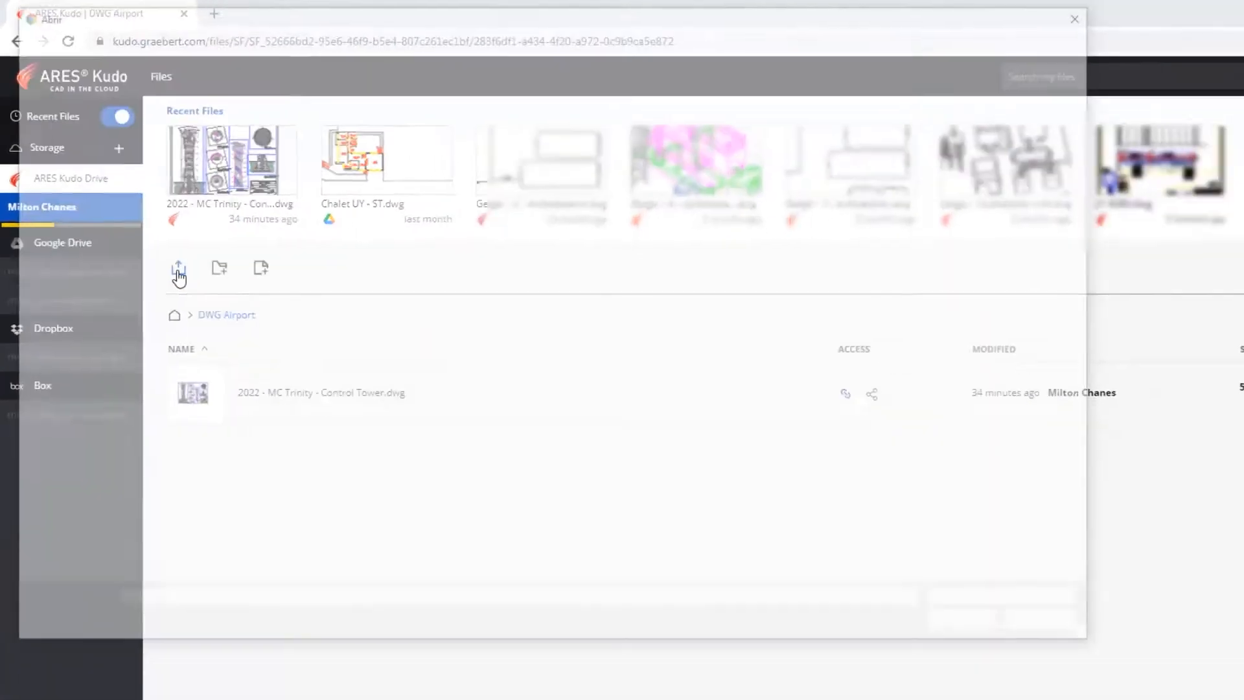
{"action": "left_click", "coordinate": [771, 126]}
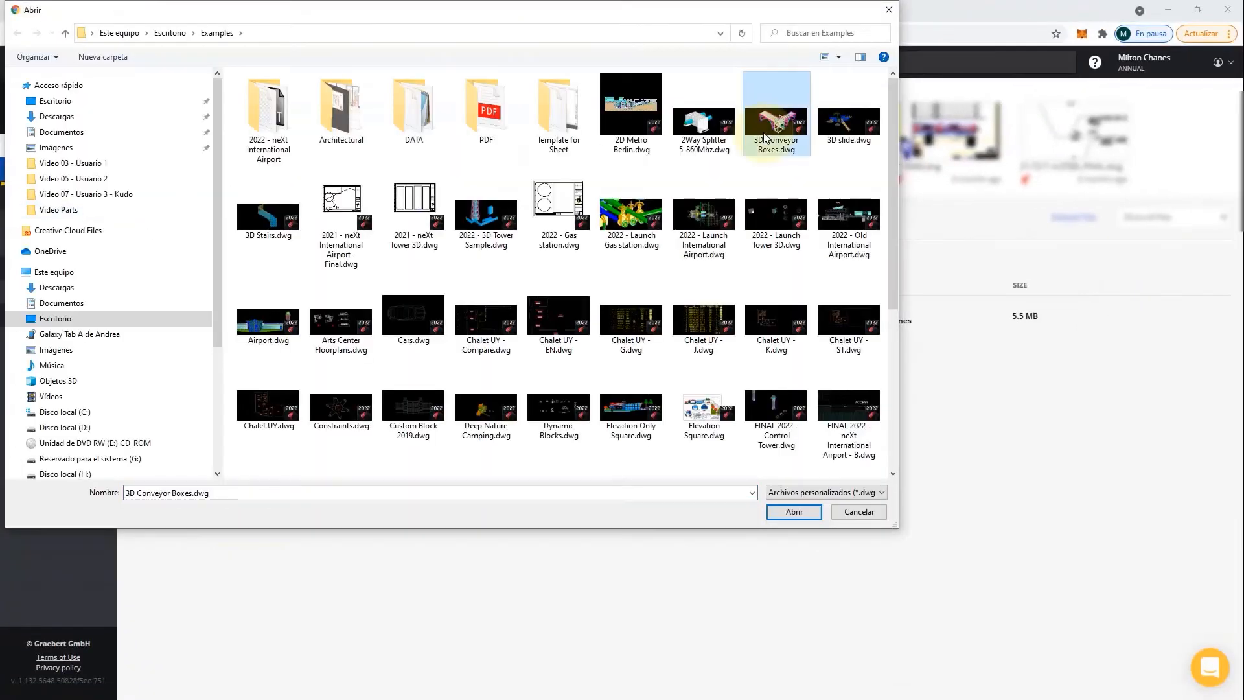
{"action": "left_click", "coordinate": [635, 211], "text": "ctrl"}
{"action": "scroll", "coordinate": [557, 224], "scroll_direction": "down", "scroll_amount": 5}
{"action": "left_click", "coordinate": [504, 229], "text": "ctrl"}
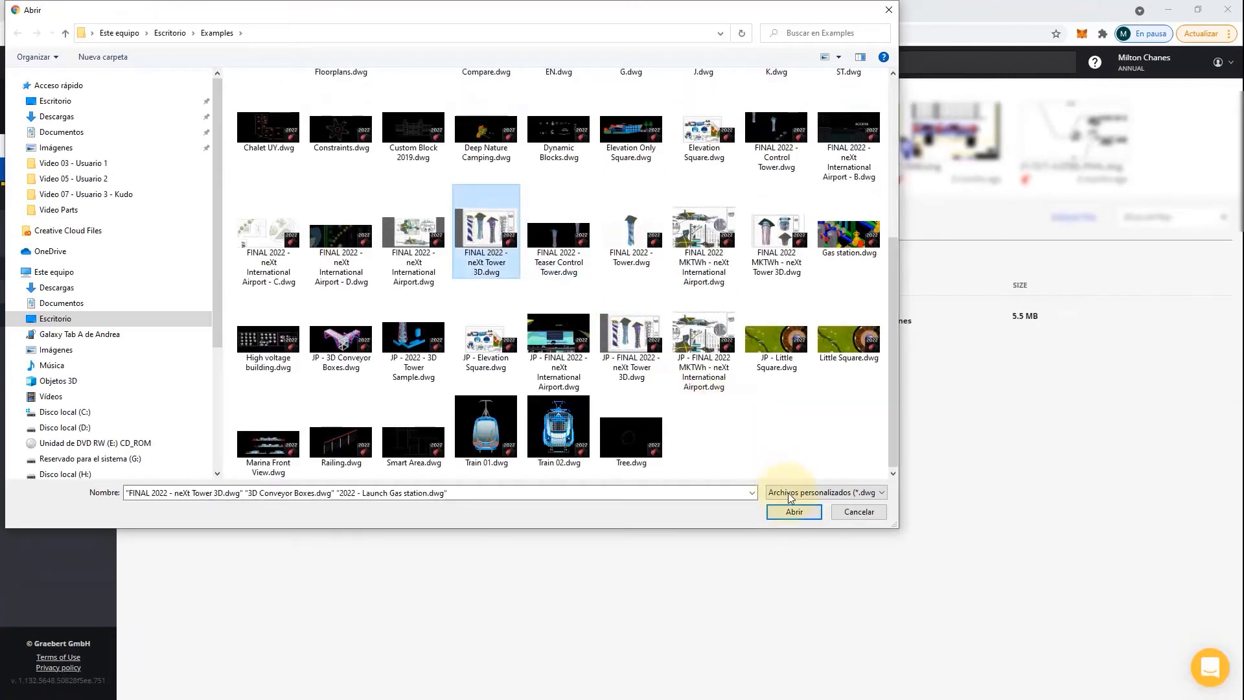
{"action": "left_click", "coordinate": [794, 511]}
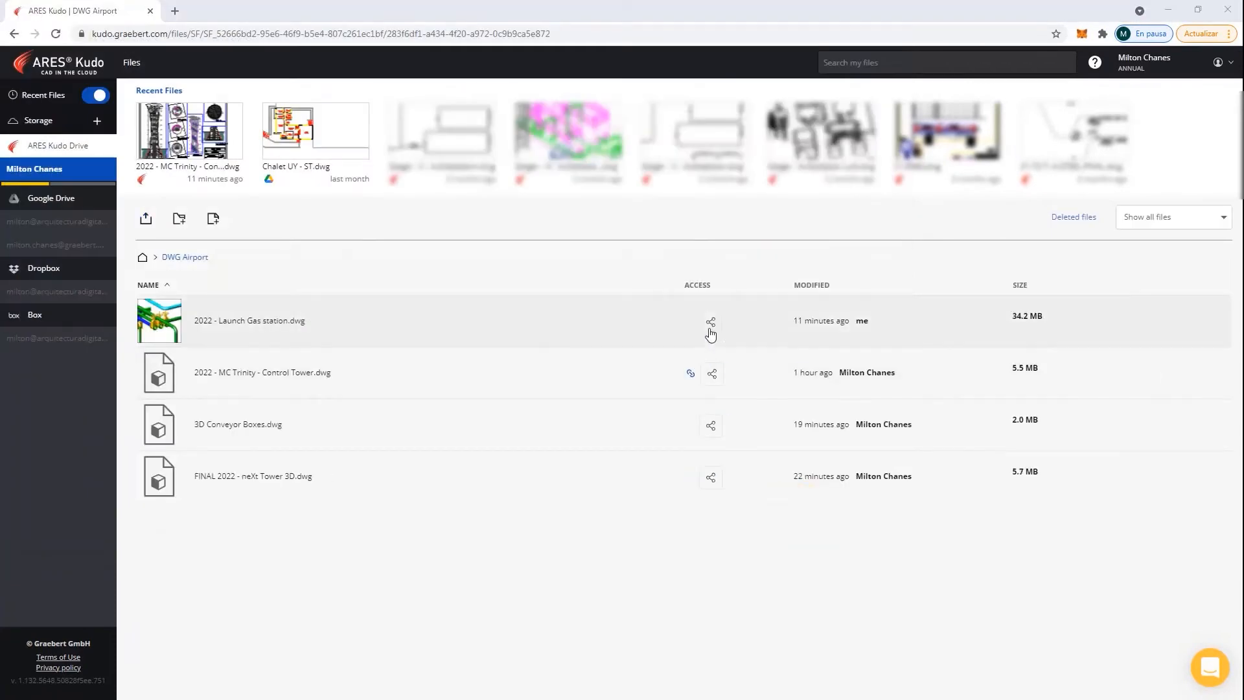
Enable the sharing link of 2022 - Launch Gas station.dwg and choose a collaborator's e-mail for ARES Kudo Drive access with the Editor role.
{"action": "left_click", "coordinate": [712, 321]}
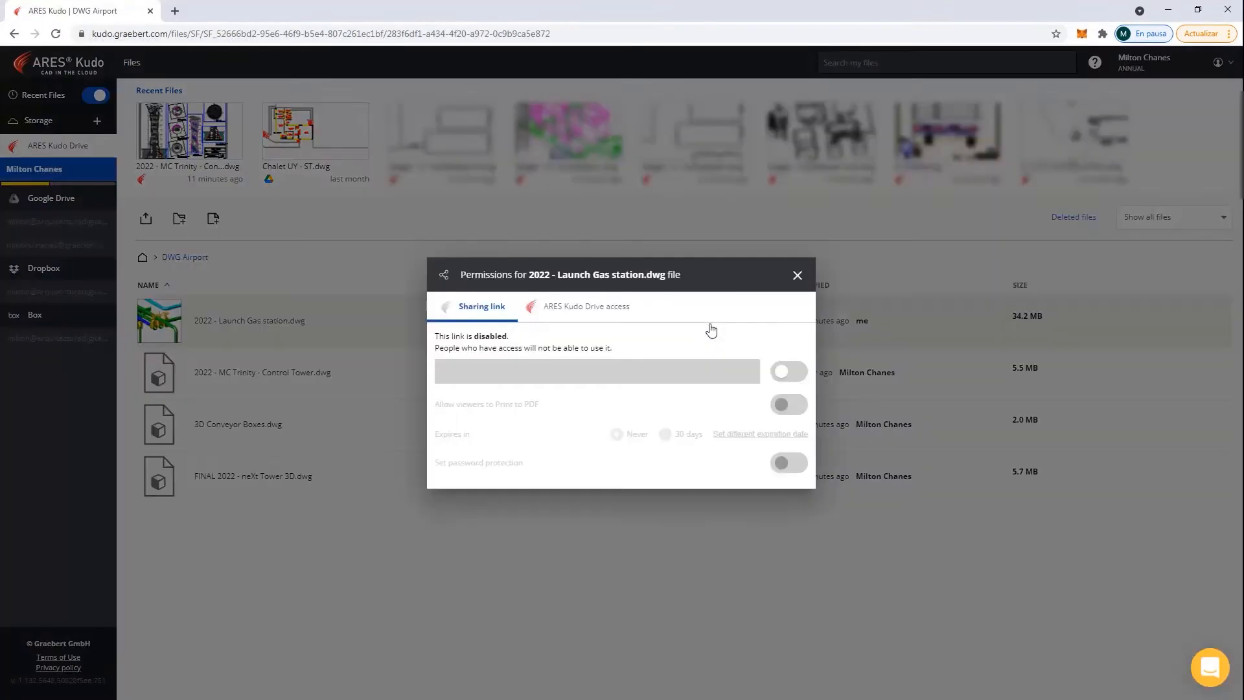
{"action": "left_click", "coordinate": [785, 373]}
{"action": "left_click", "coordinate": [603, 321]}
{"action": "left_click", "coordinate": [550, 391]}
{"action": "type", "text": "and"}
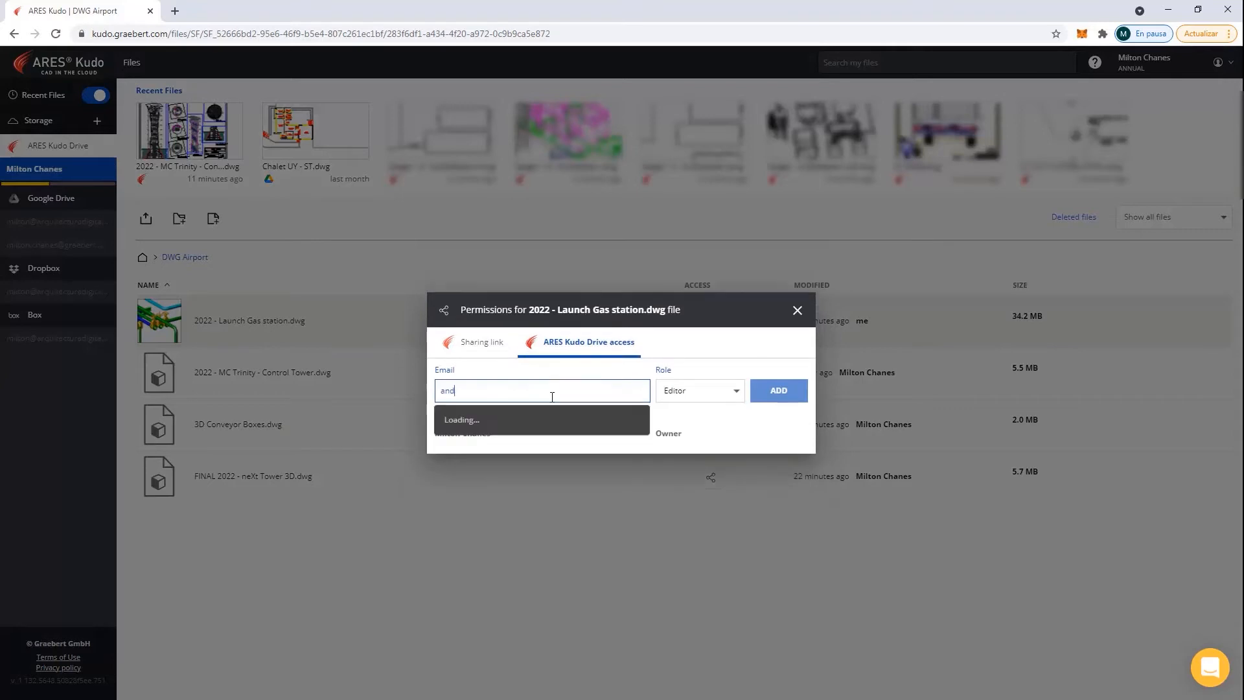
{"action": "left_click", "coordinate": [553, 419]}
{"action": "left_click", "coordinate": [798, 303]}
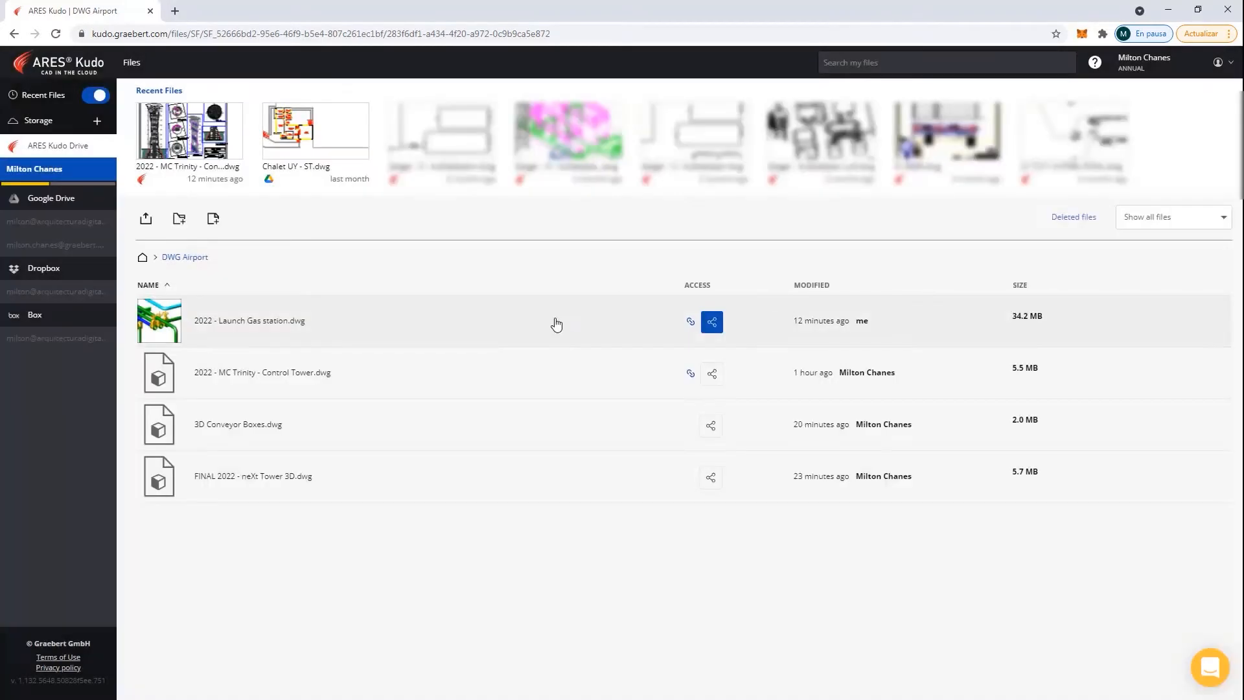
{"action": "right_click", "coordinate": [555, 322]}
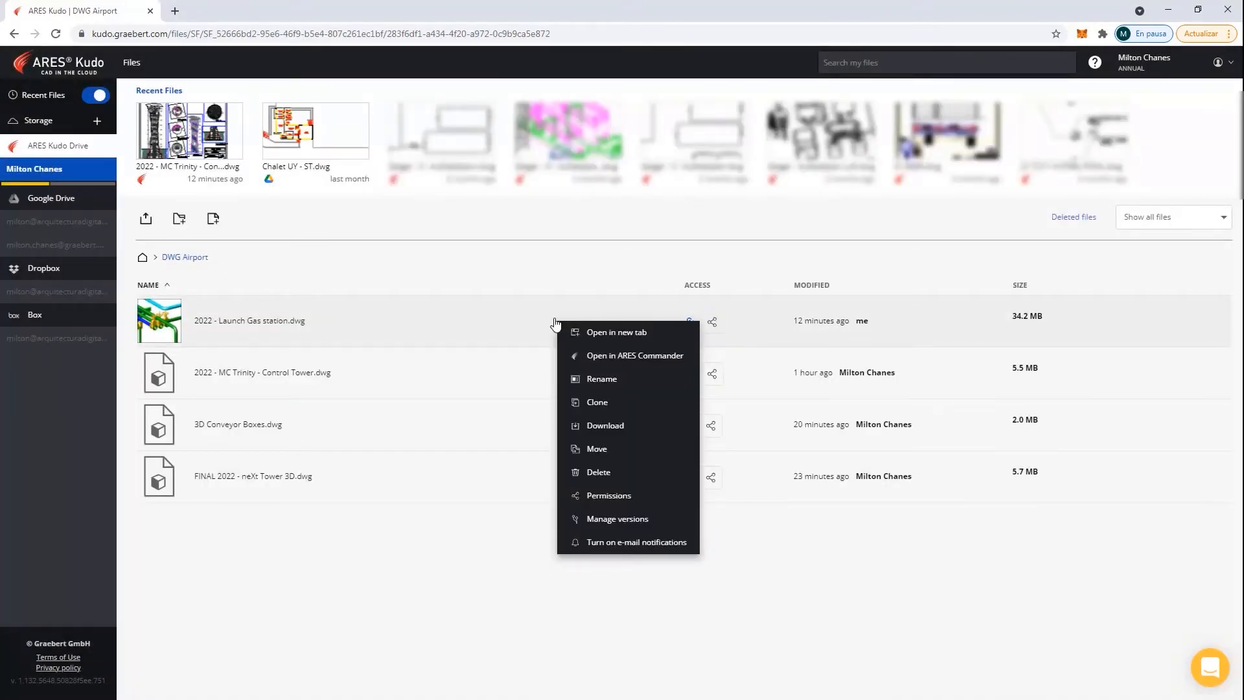
{"action": "left_click", "coordinate": [395, 638]}
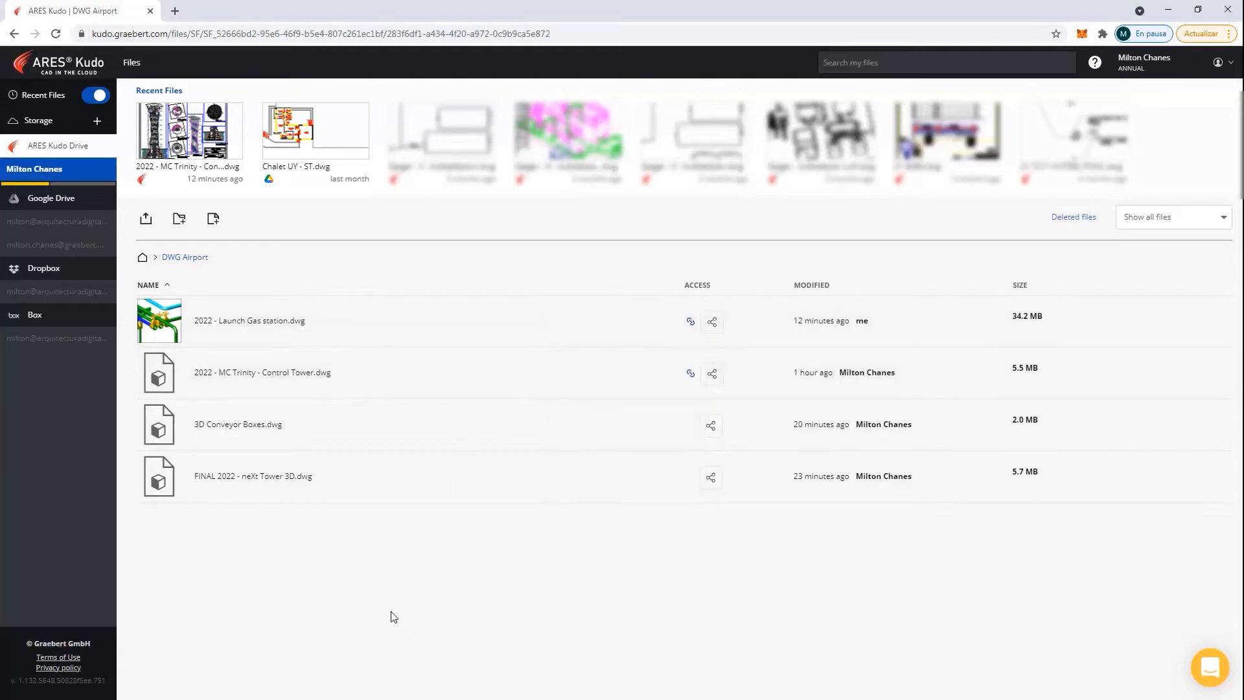
Open 2022 - MC Trinity - Control Tower.dwg and review its version history.
{"action": "left_click", "coordinate": [312, 378]}
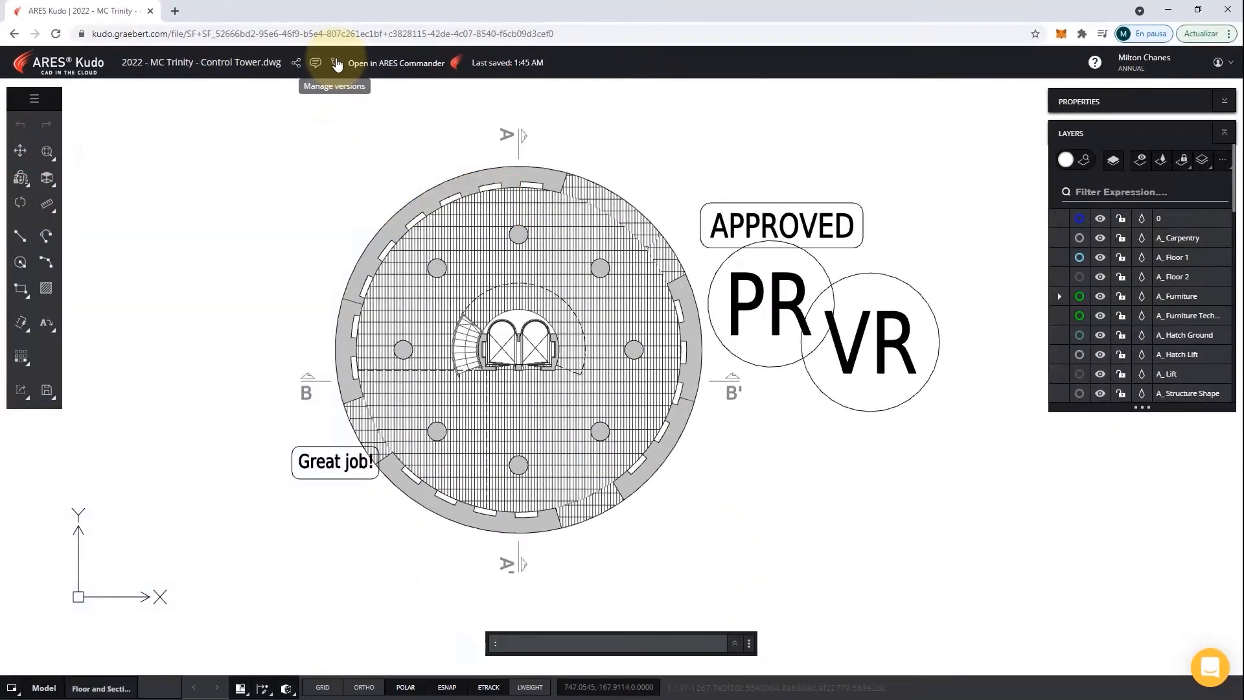
{"action": "left_click", "coordinate": [335, 62]}
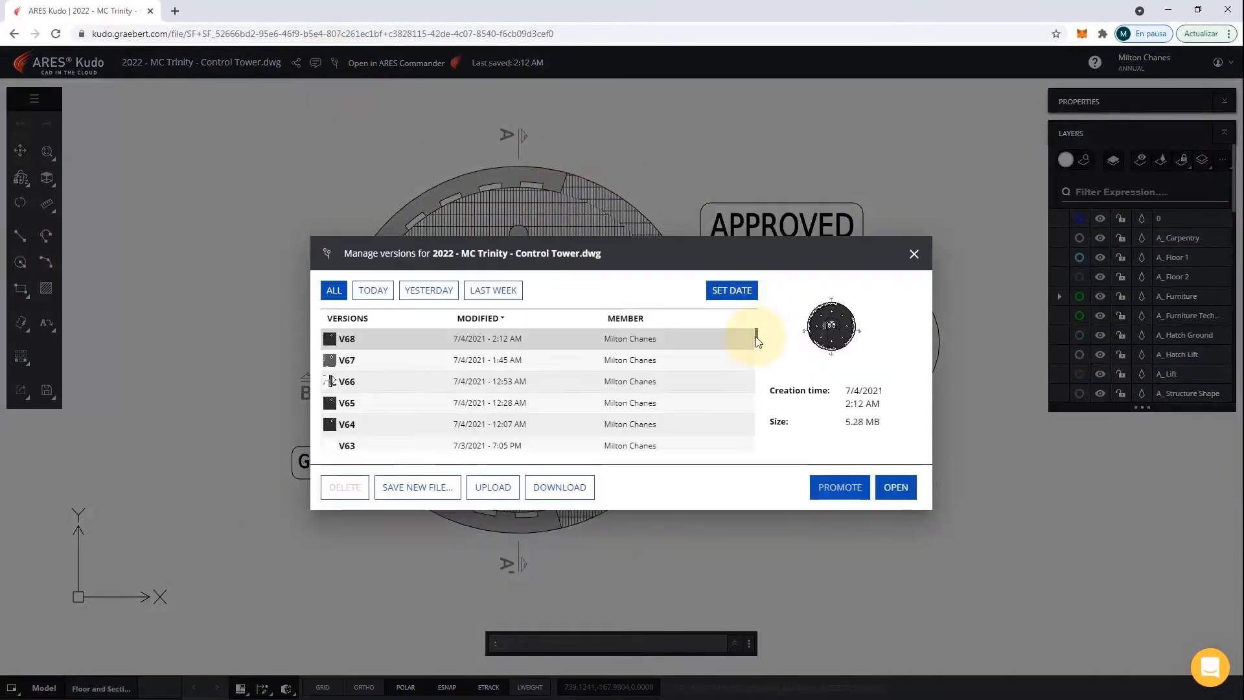
{"action": "left_click_drag", "start_coordinate": [756, 337], "coordinate": [754, 383]}
{"action": "left_click", "coordinate": [706, 396]}
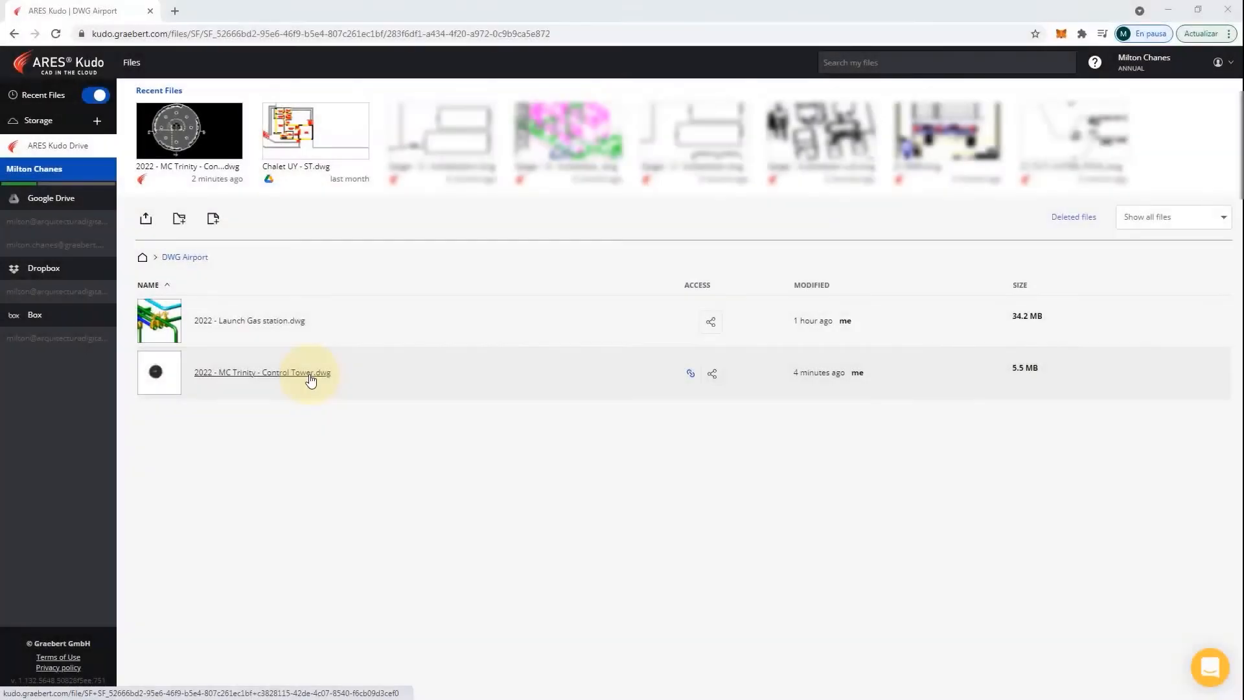
Open 2022 - MC Trinity - Control Tower.dwg from the DWG Airport folder and view its zoom and rectangle tool variants.
{"action": "left_click", "coordinate": [311, 378]}
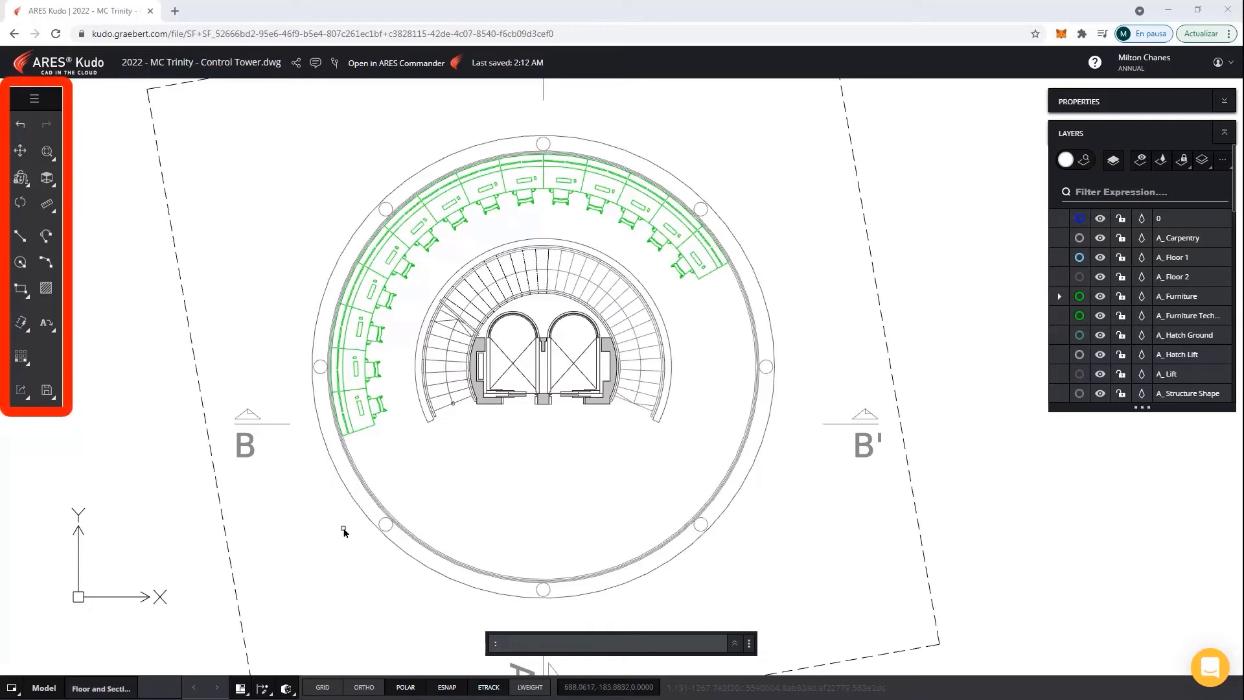
{"action": "left_click", "coordinate": [53, 158]}
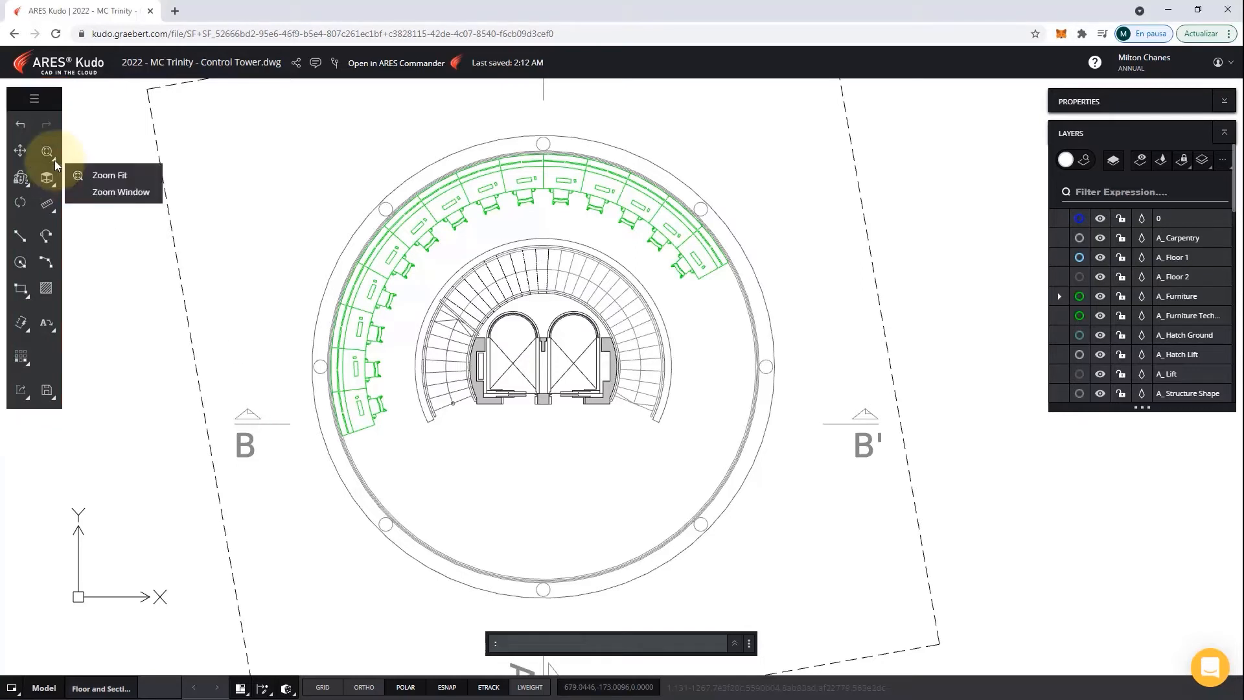
{"action": "left_click", "coordinate": [26, 297]}
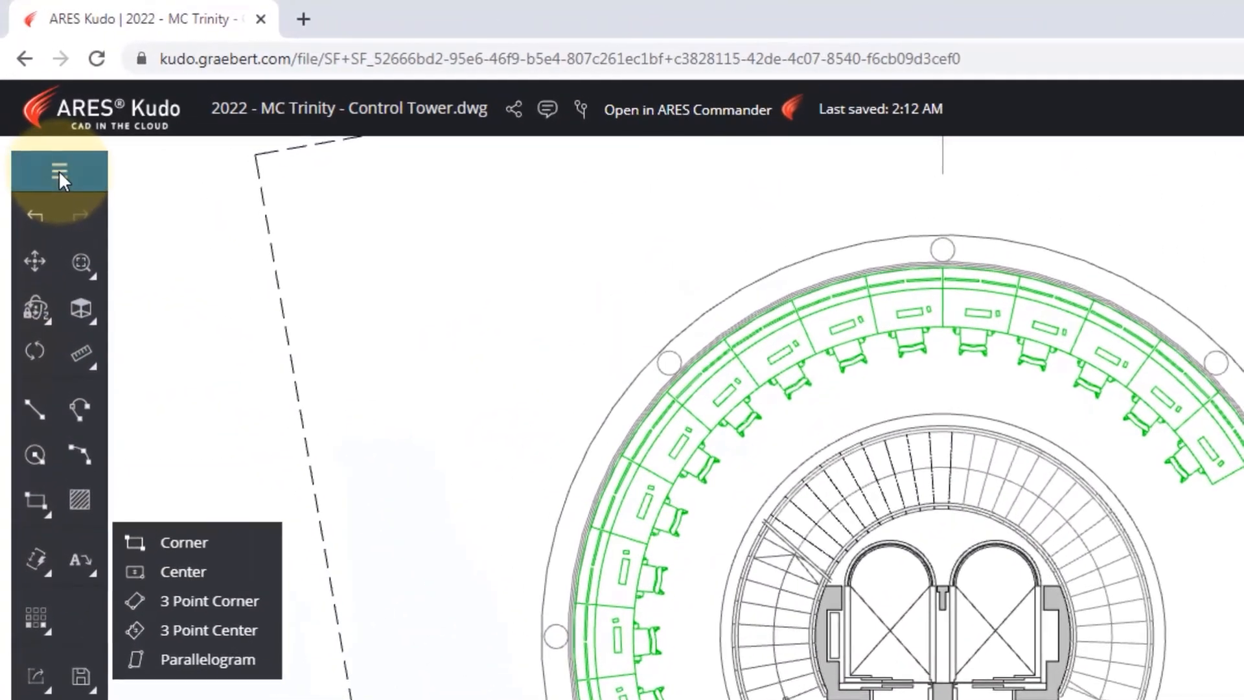
Add a Smart dimension for the diameter of the floor plan's outermost circle, placing the text just outside its upper-right edge.
{"action": "left_click", "coordinate": [58, 170]}
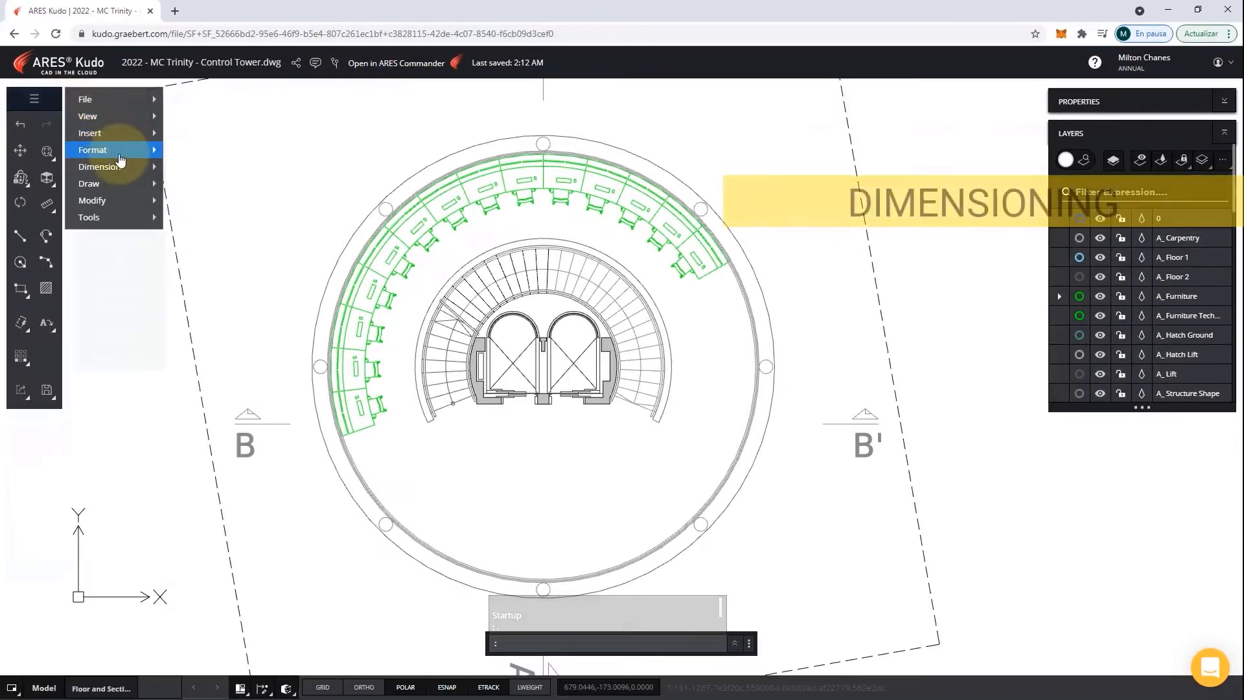
{"action": "mouse_move", "coordinate": [147, 167]}
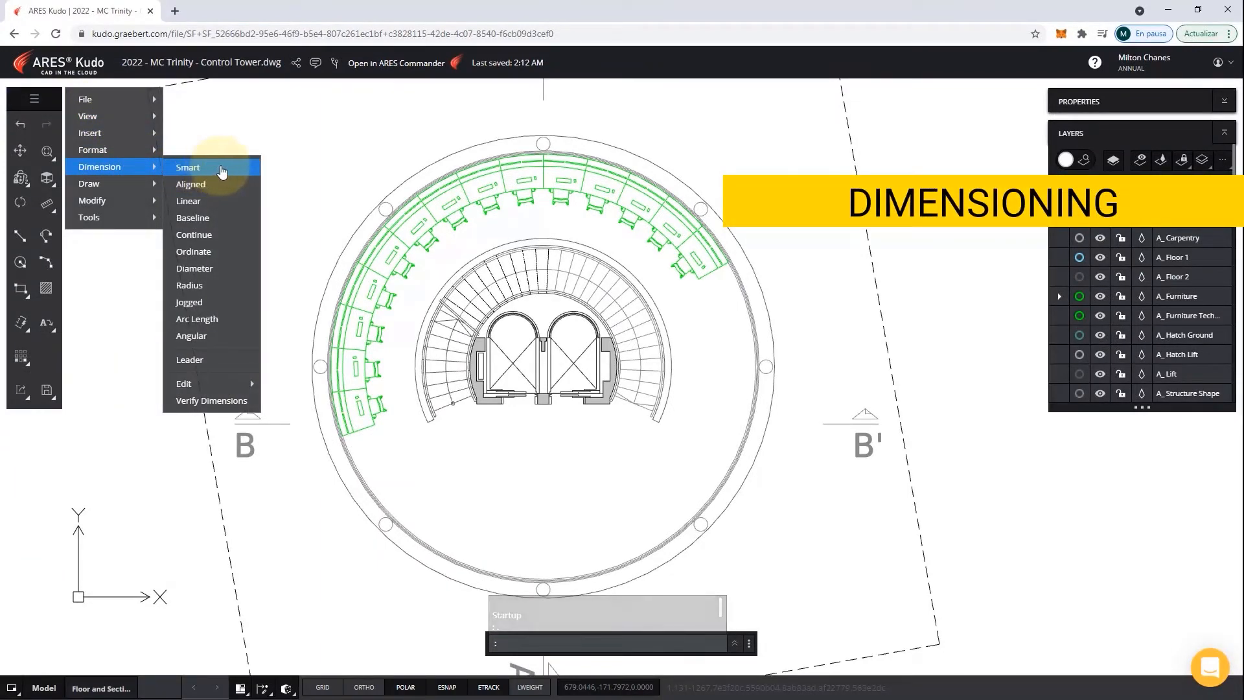
{"action": "left_click", "coordinate": [221, 170]}
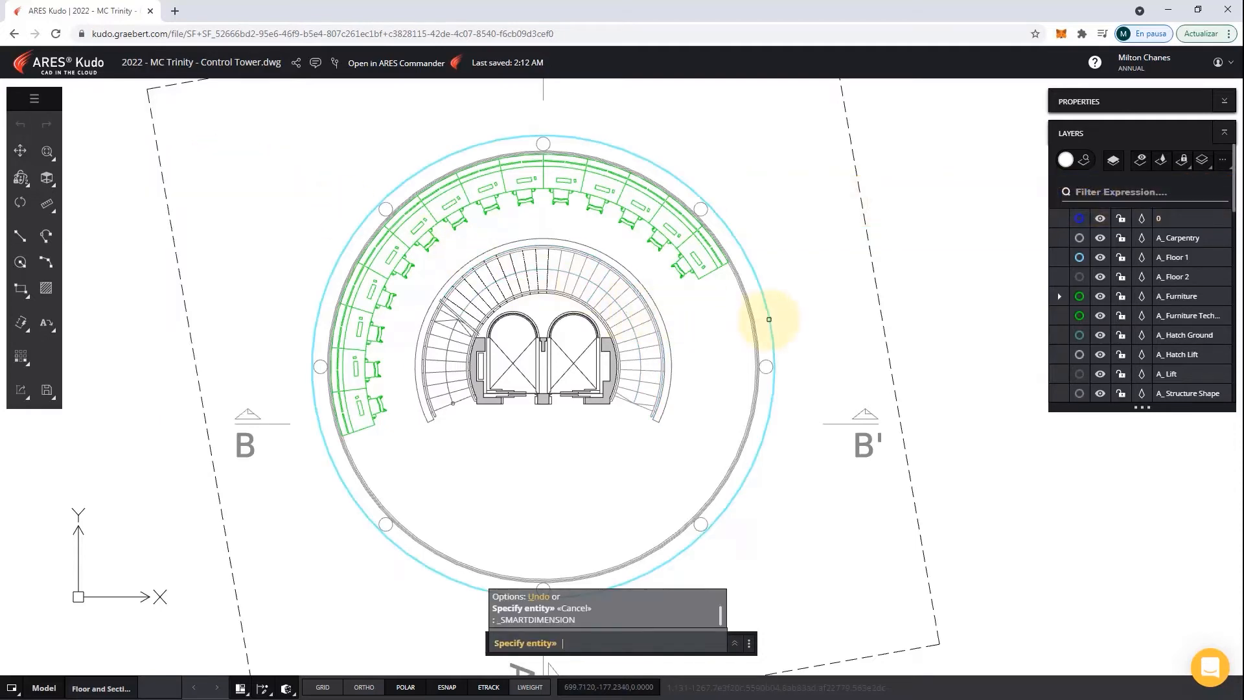
{"action": "left_click", "coordinate": [770, 317]}
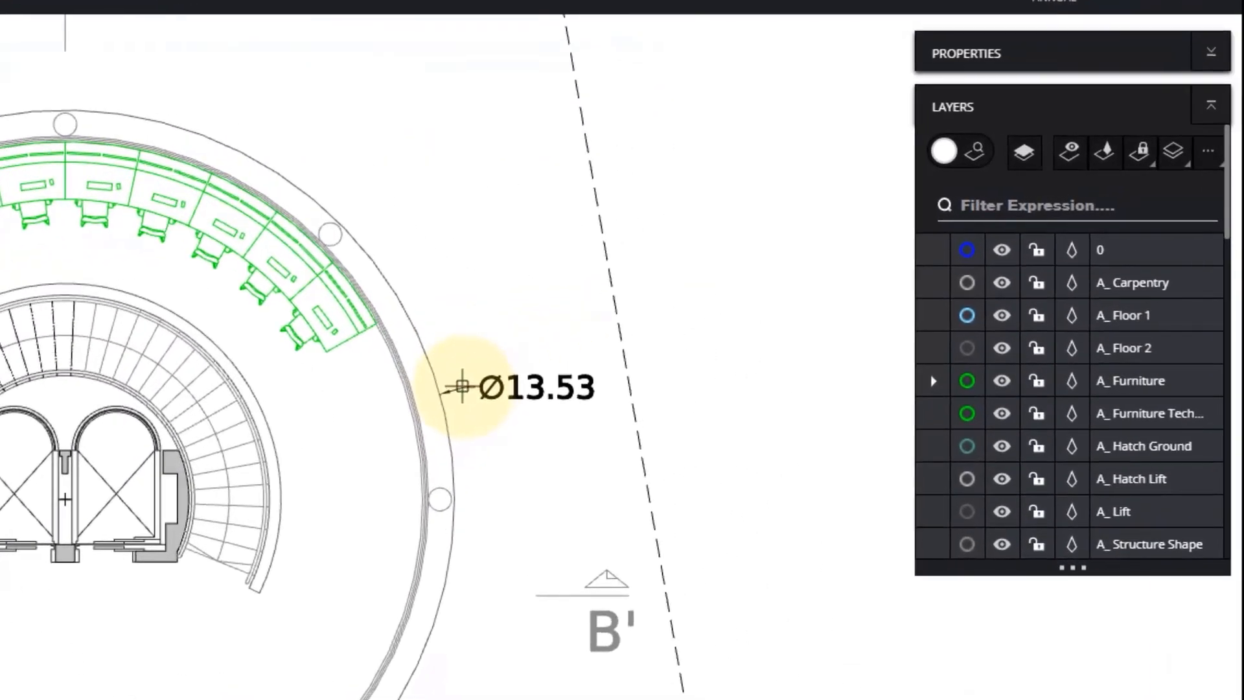
{"action": "left_click", "coordinate": [462, 387]}
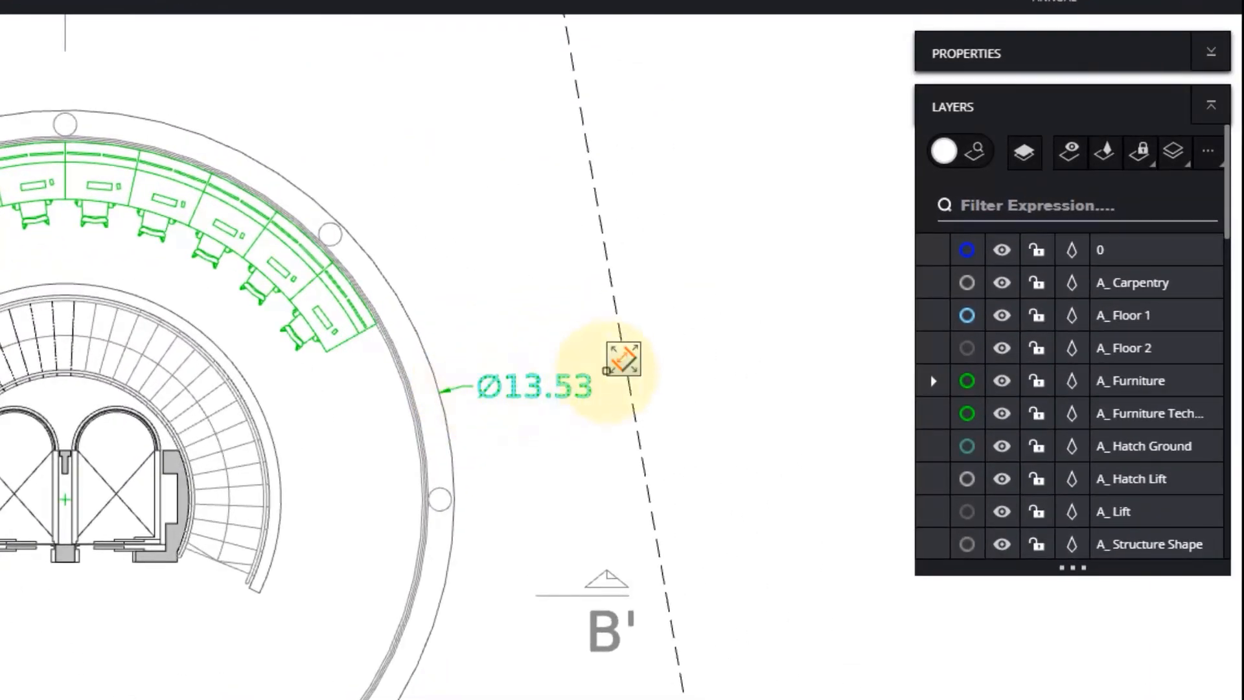
Append the suffix "m" to the outer circle's diameter dimension text.
{"action": "left_click", "coordinate": [618, 364]}
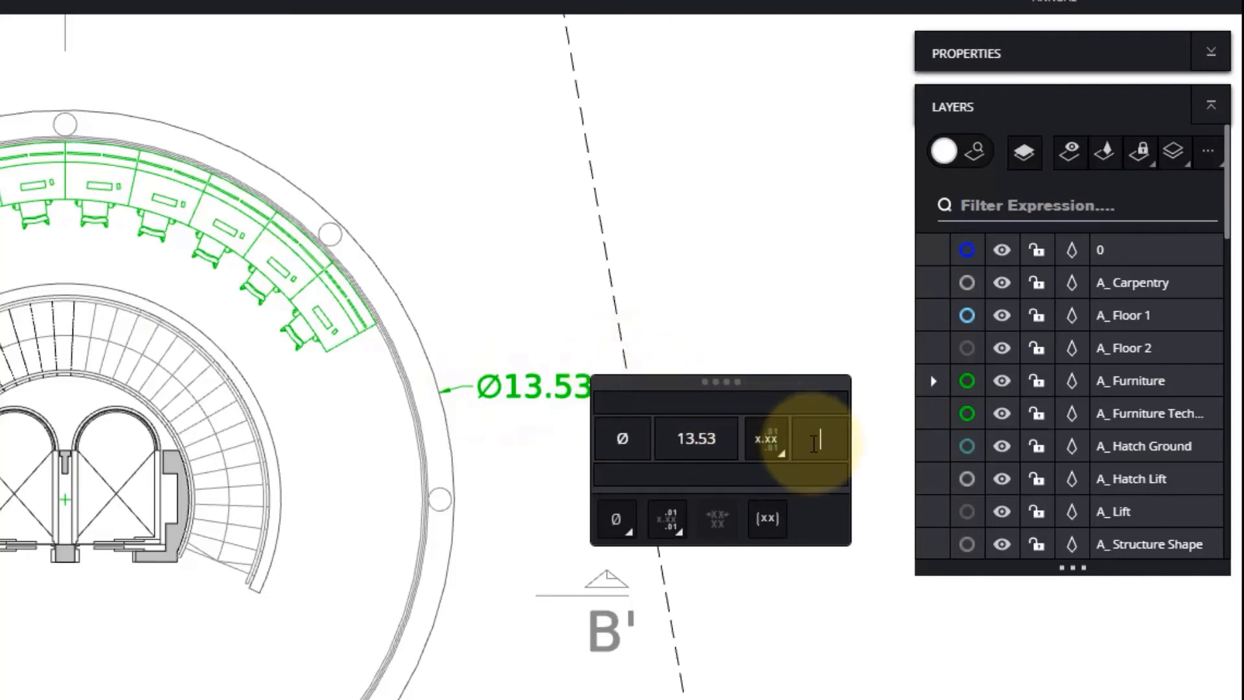
{"action": "left_click", "coordinate": [814, 440]}
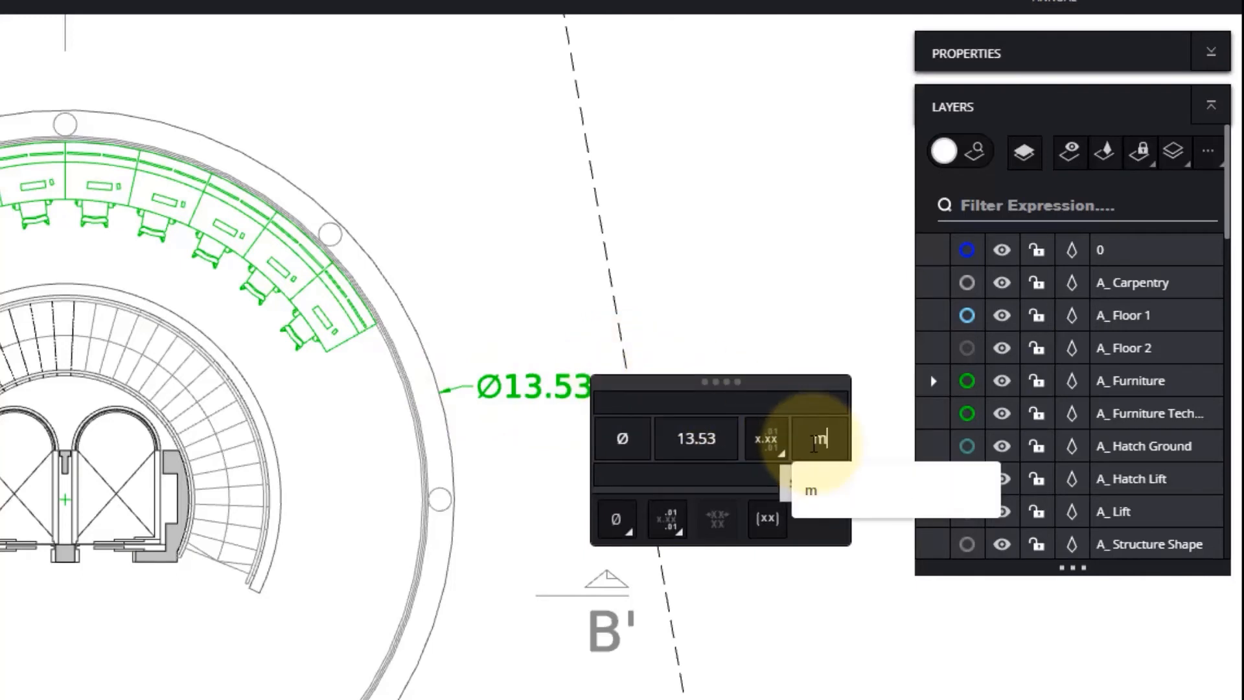
{"action": "type", "text": "m"}
{"action": "left_click", "coordinate": [801, 595]}
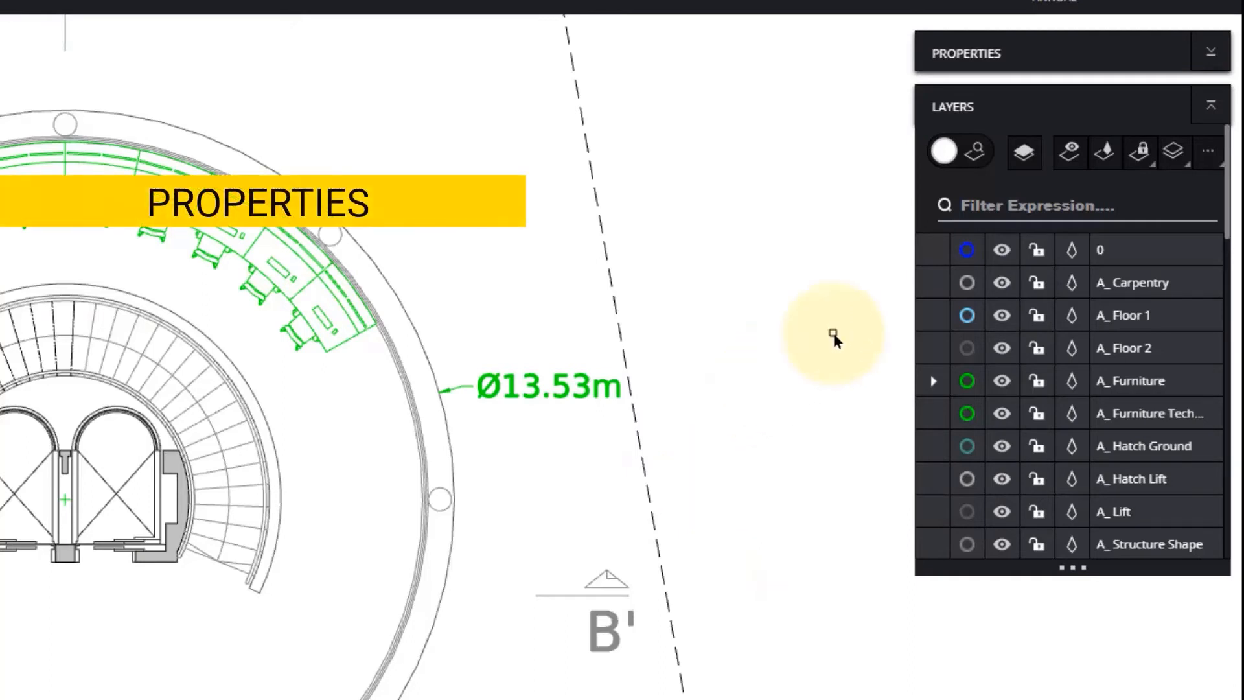
Move the outer circle's diameter dimension to the N_ Tower Dim layer and look through its remaining properties.
{"action": "left_click", "coordinate": [1209, 54]}
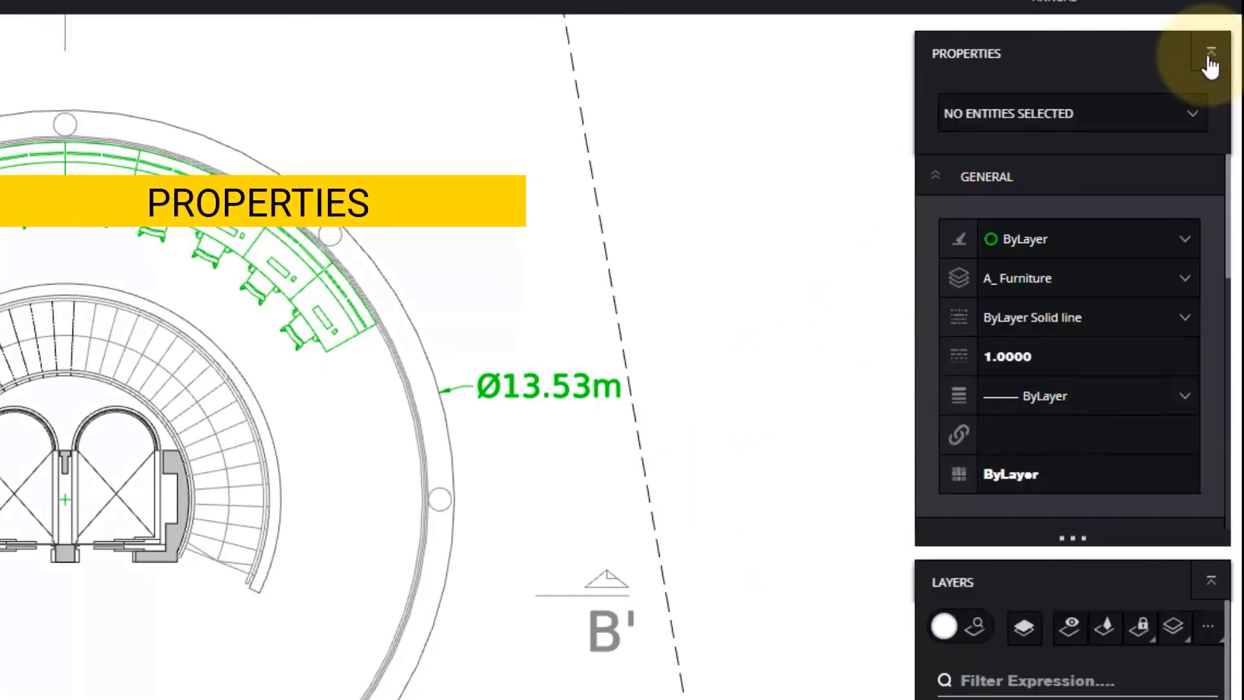
{"action": "left_click", "coordinate": [563, 382]}
{"action": "left_click", "coordinate": [1133, 278]}
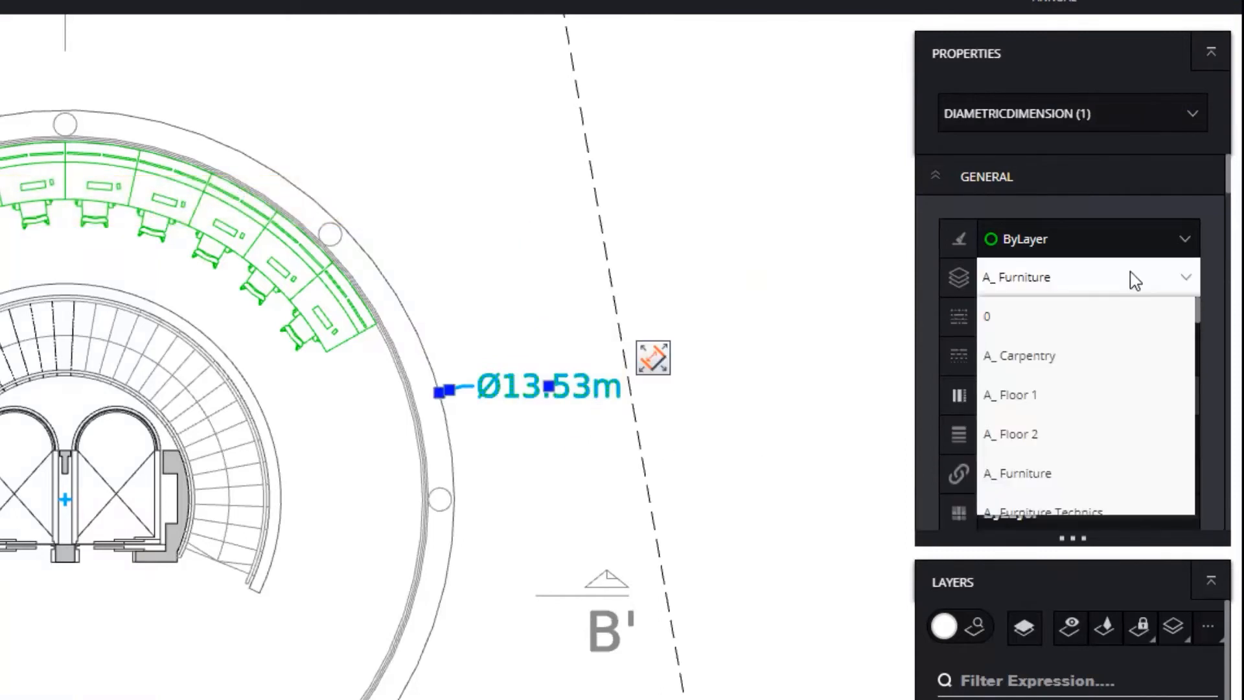
{"action": "scroll", "coordinate": [1124, 328], "scroll_direction": "down", "scroll_amount": 5}
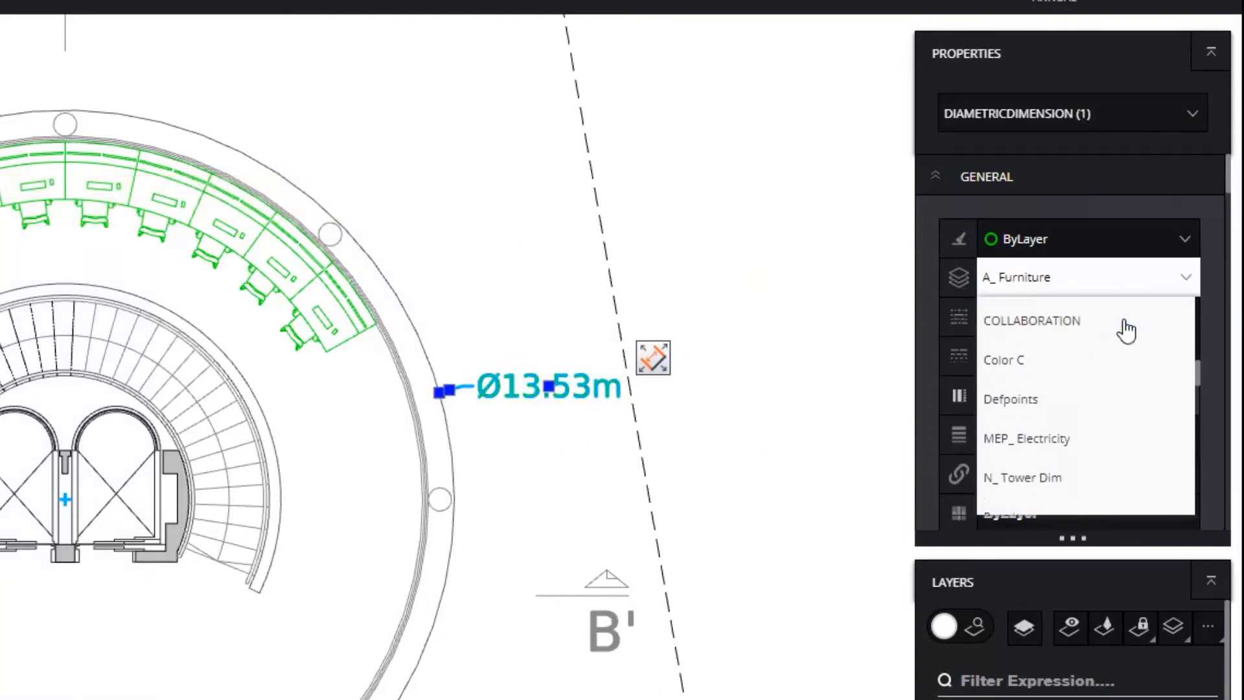
{"action": "left_click", "coordinate": [1100, 478]}
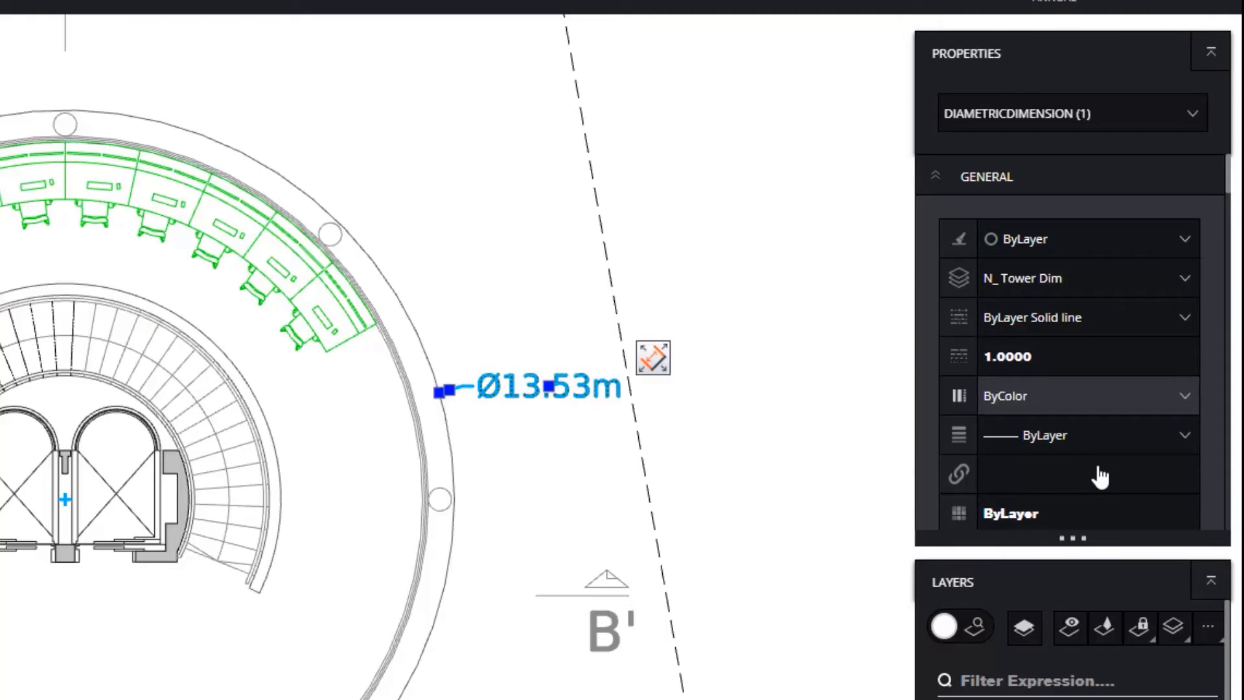
{"action": "scroll", "coordinate": [1100, 477], "scroll_direction": "down", "scroll_amount": 10}
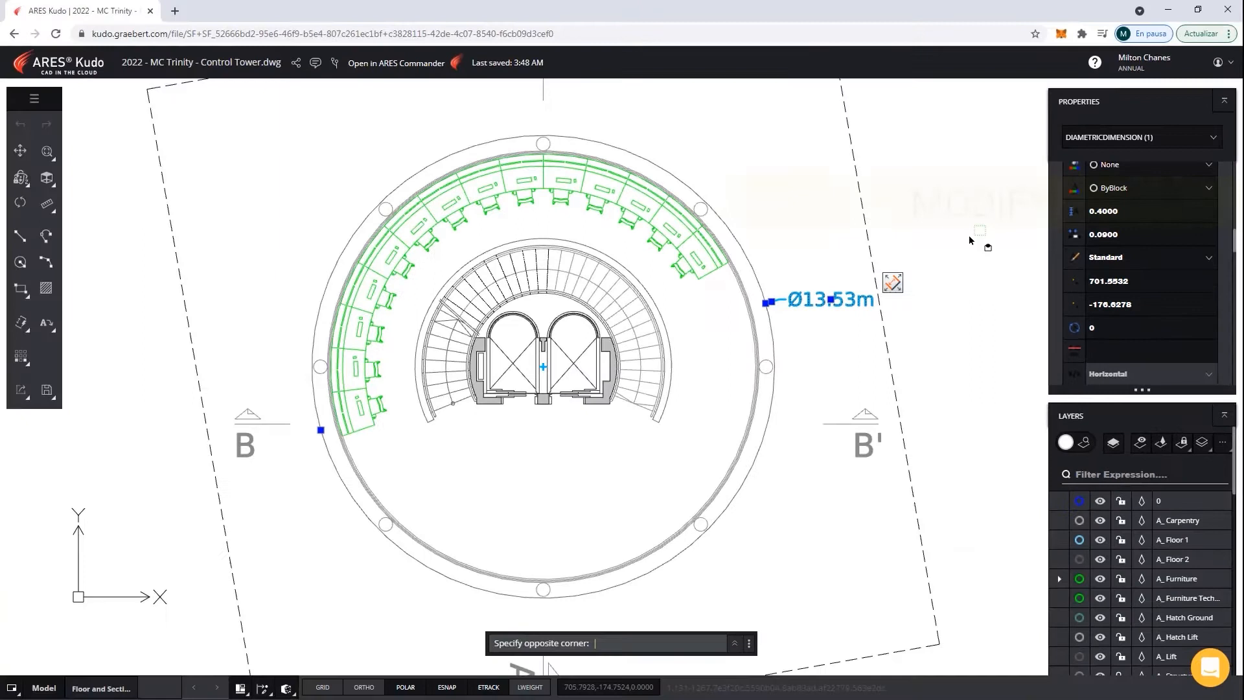
{"action": "left_click", "coordinate": [193, 183]}
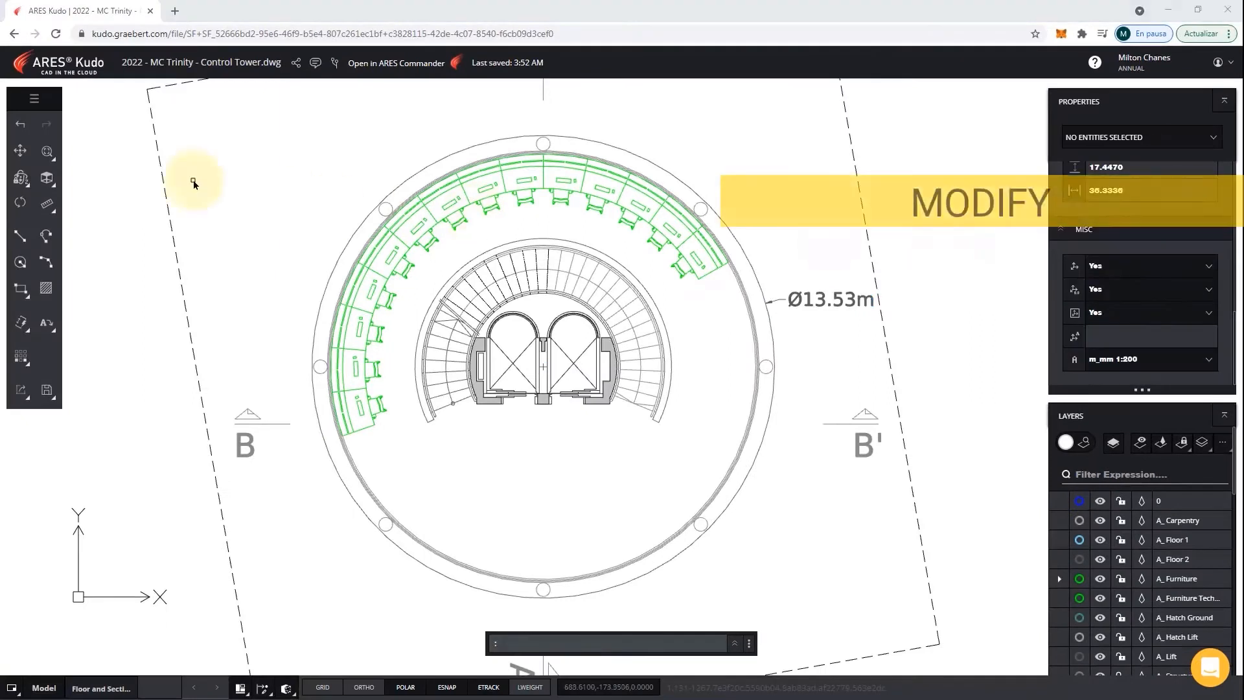
{"action": "left_click", "coordinate": [37, 97]}
{"action": "mouse_move", "coordinate": [138, 202]}
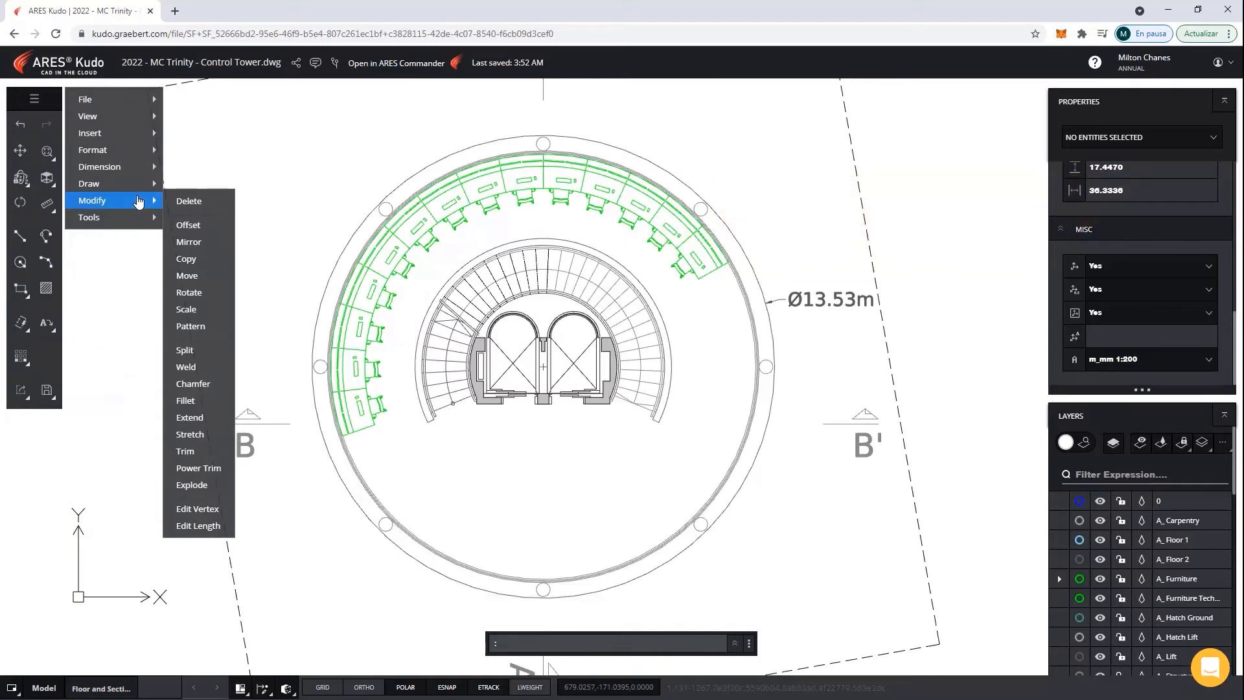
{"action": "left_click", "coordinate": [304, 154]}
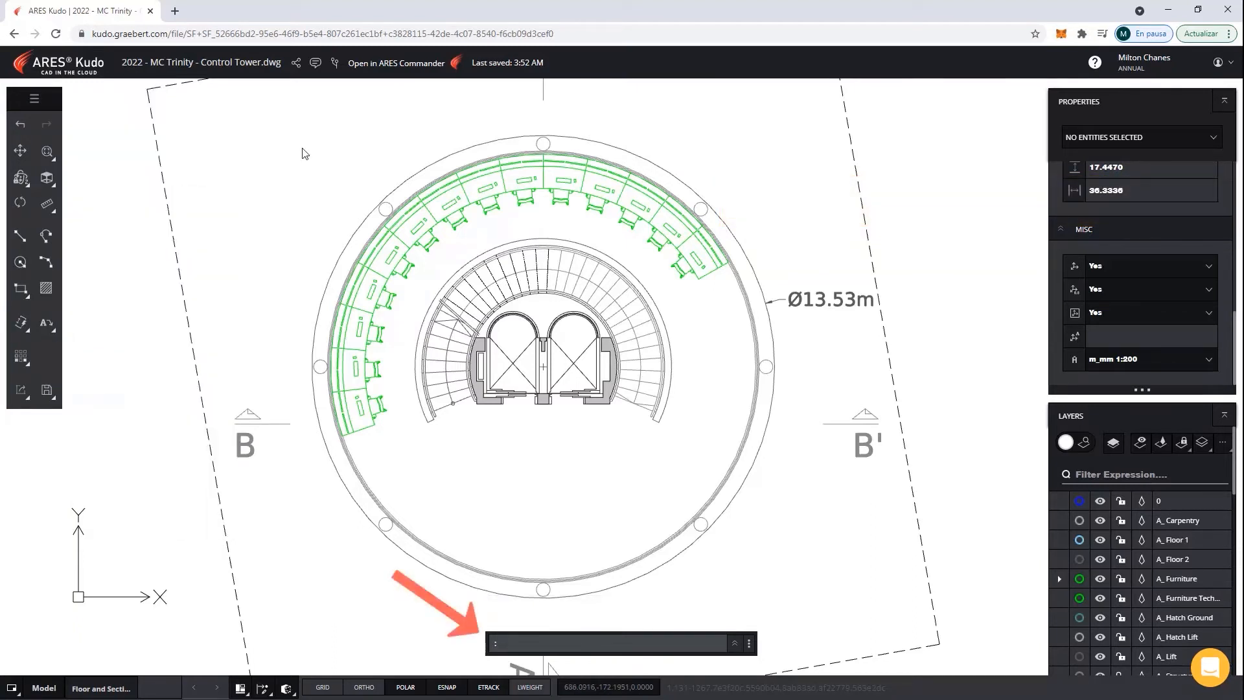
Mirror the narrow rectangle beside the left lift shaft across the vertical centre line between the two lifts.
{"action": "type", "text": "m"}
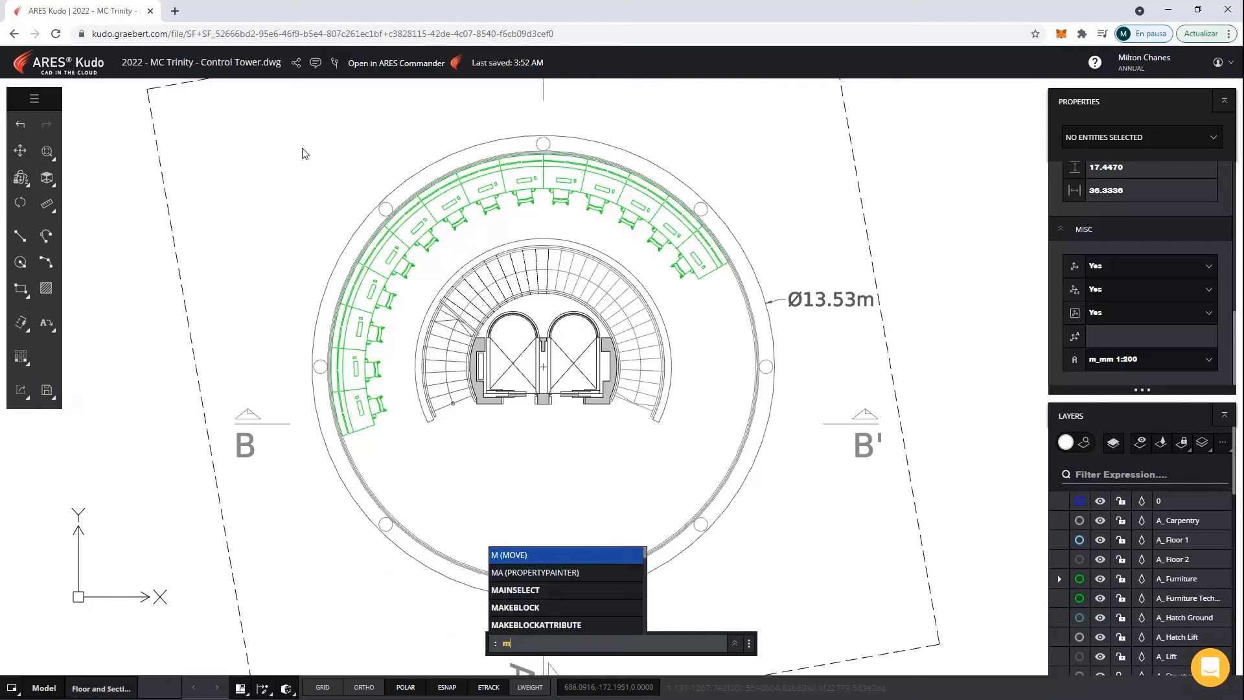
{"action": "type", "text": "i"}
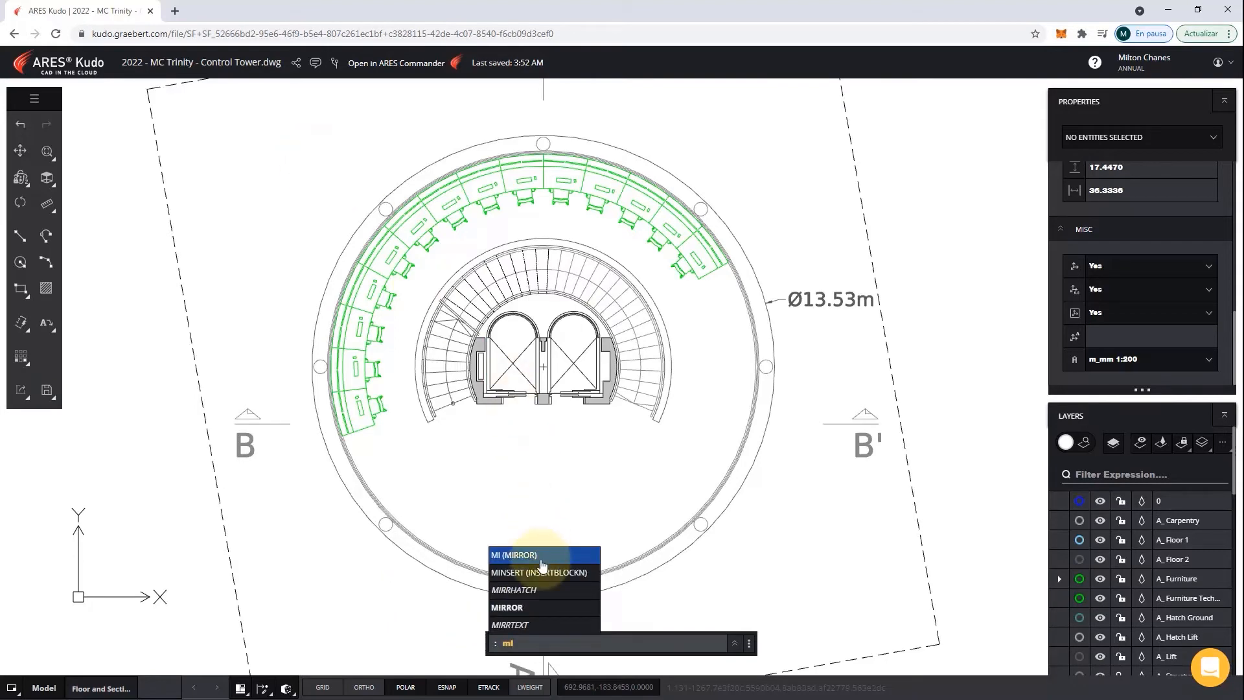
{"action": "left_click", "coordinate": [557, 558]}
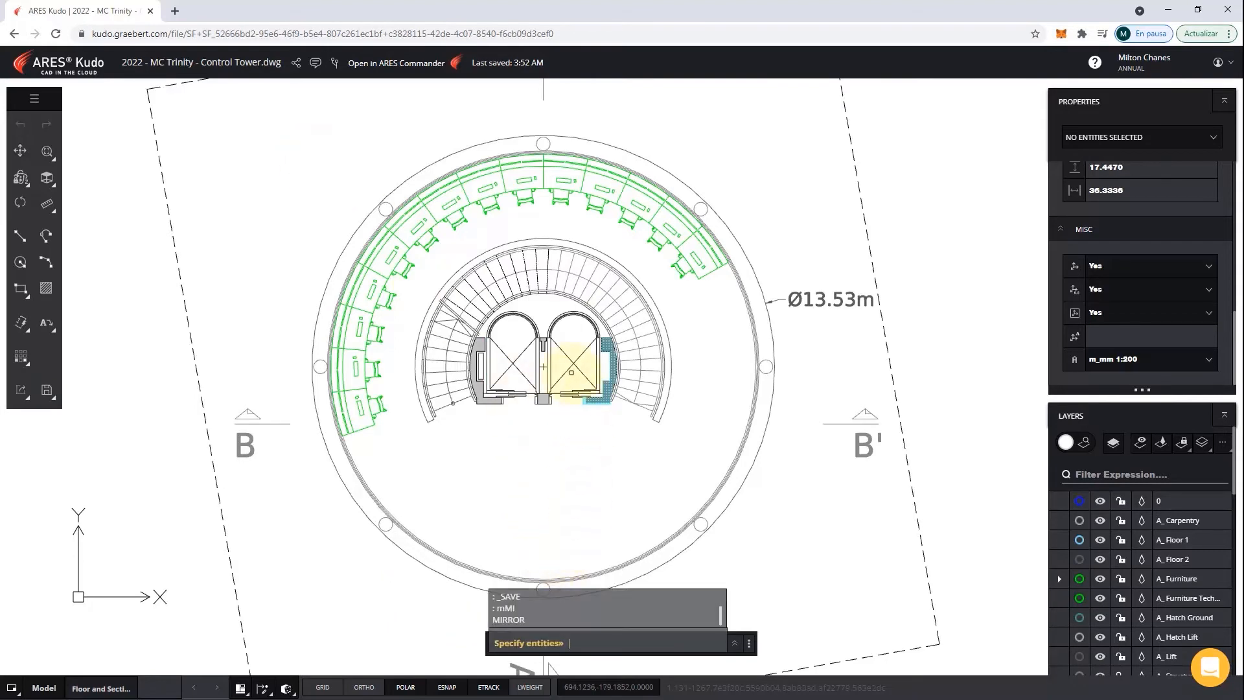
{"action": "scroll", "coordinate": [566, 363], "scroll_direction": "up", "scroll_amount": 5}
{"action": "scroll", "coordinate": [564, 344], "scroll_direction": "up", "scroll_amount": 1}
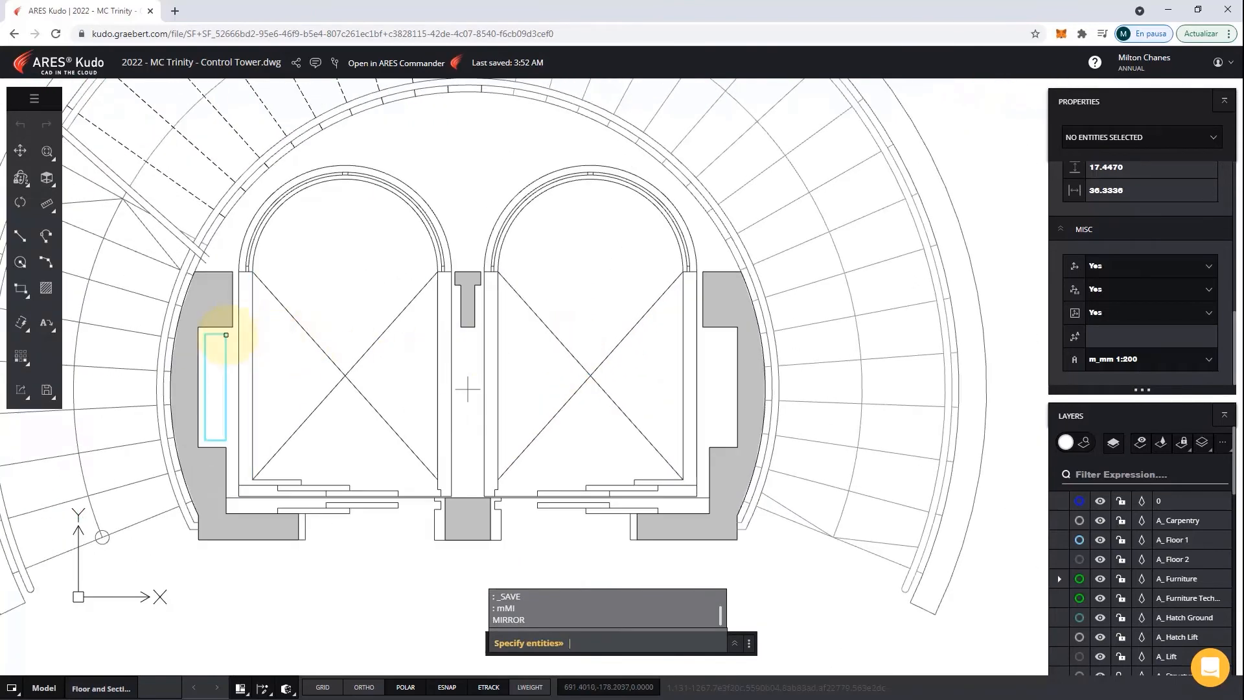
{"action": "key", "text": "Return"}
{"action": "left_click", "coordinate": [467, 327]}
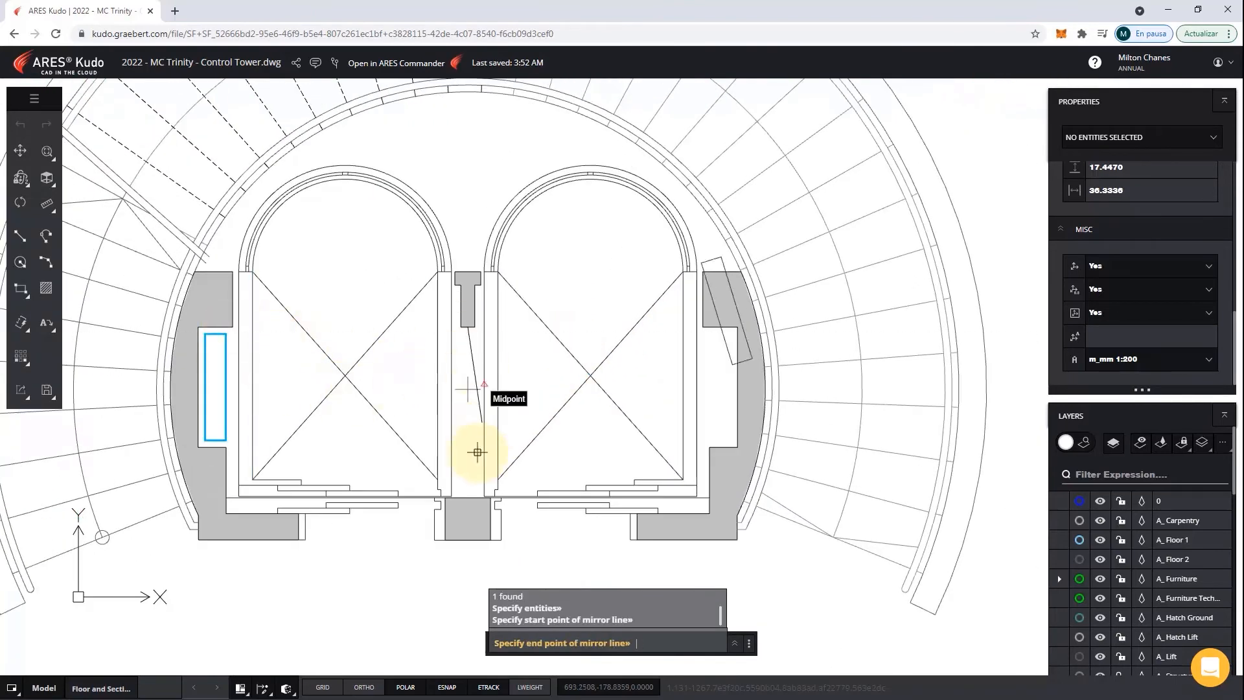
{"action": "left_click", "coordinate": [467, 497]}
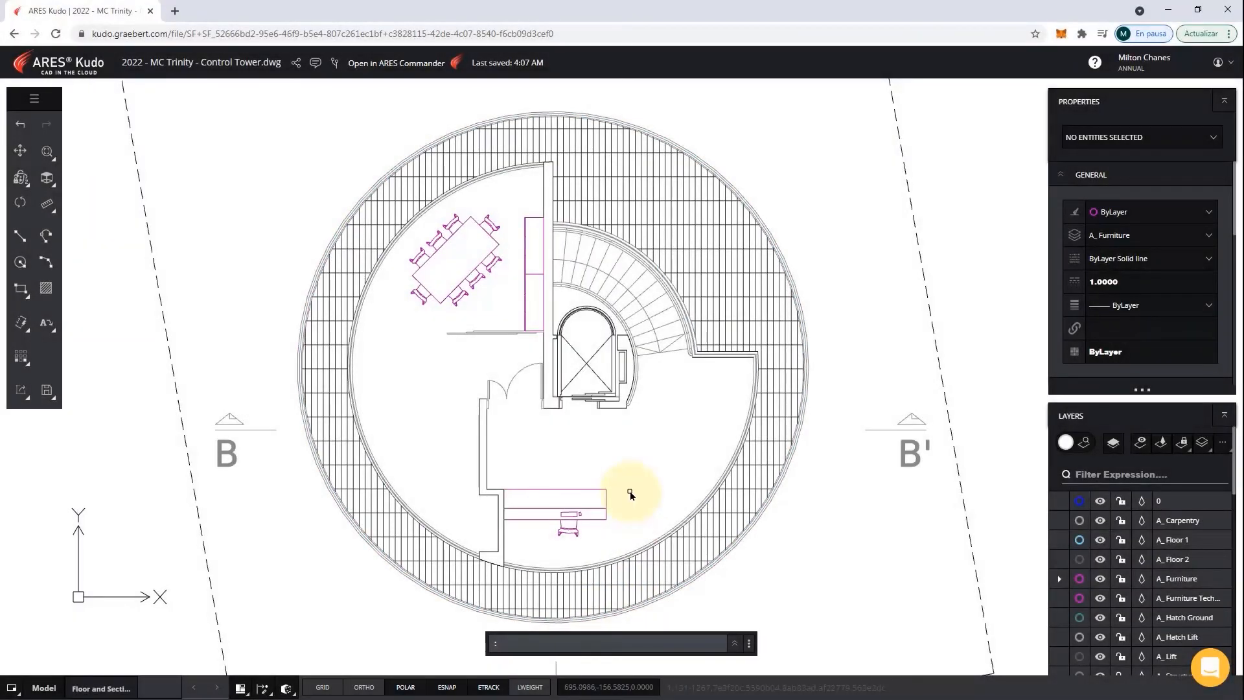
Start the InsertBlock command to add a block to the director level floor plan.
{"action": "type", "text": "I"}
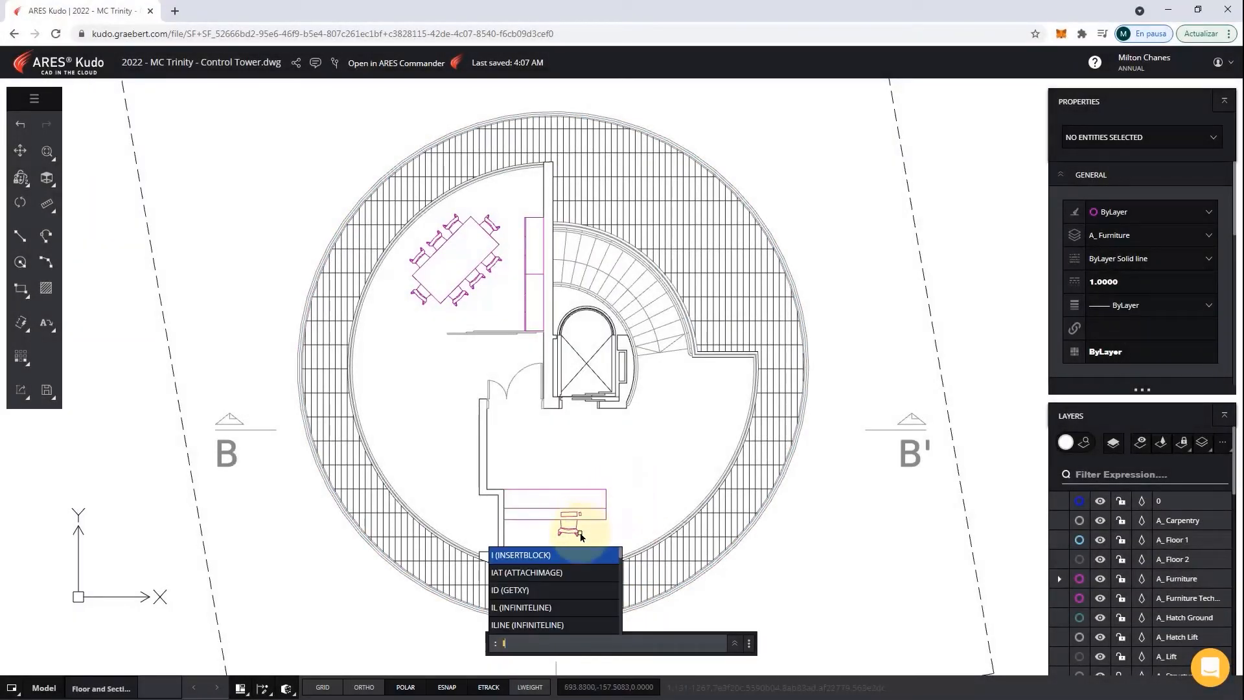
{"action": "left_click", "coordinate": [568, 555]}
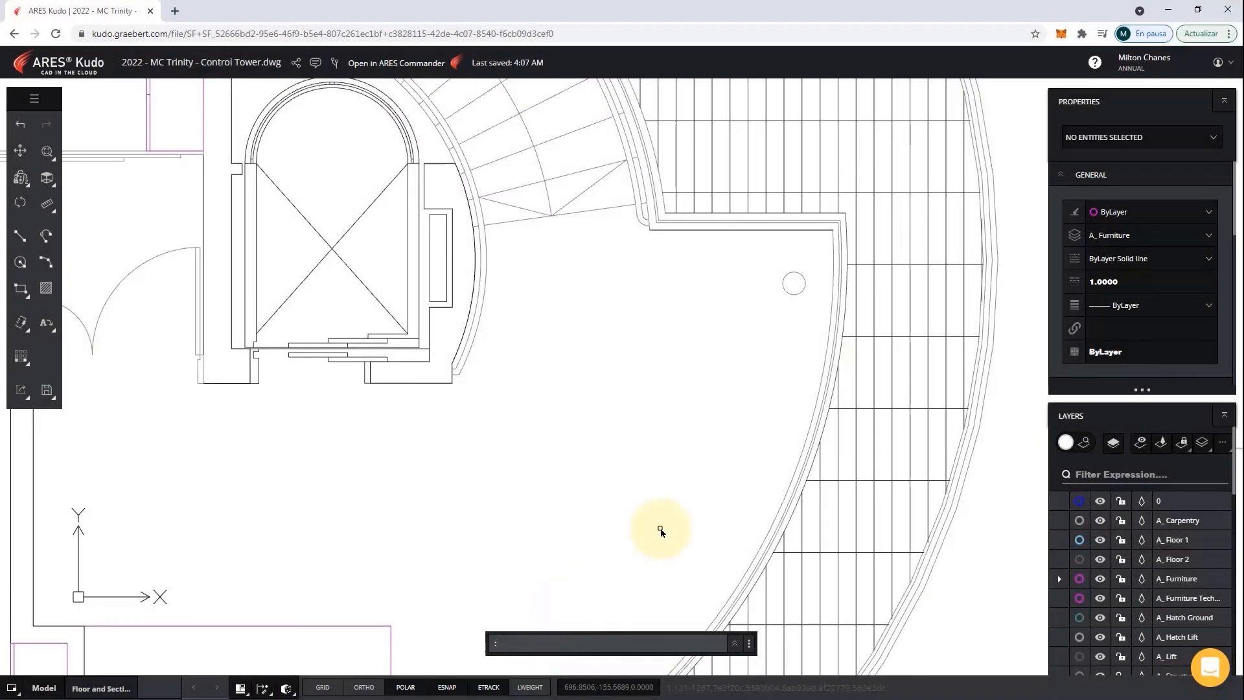
Set up a circular pattern of the small column circle near the right wall corner with a fill angle of -250.
{"action": "type", "text": "array"}
{"action": "left_click", "coordinate": [547, 556]}
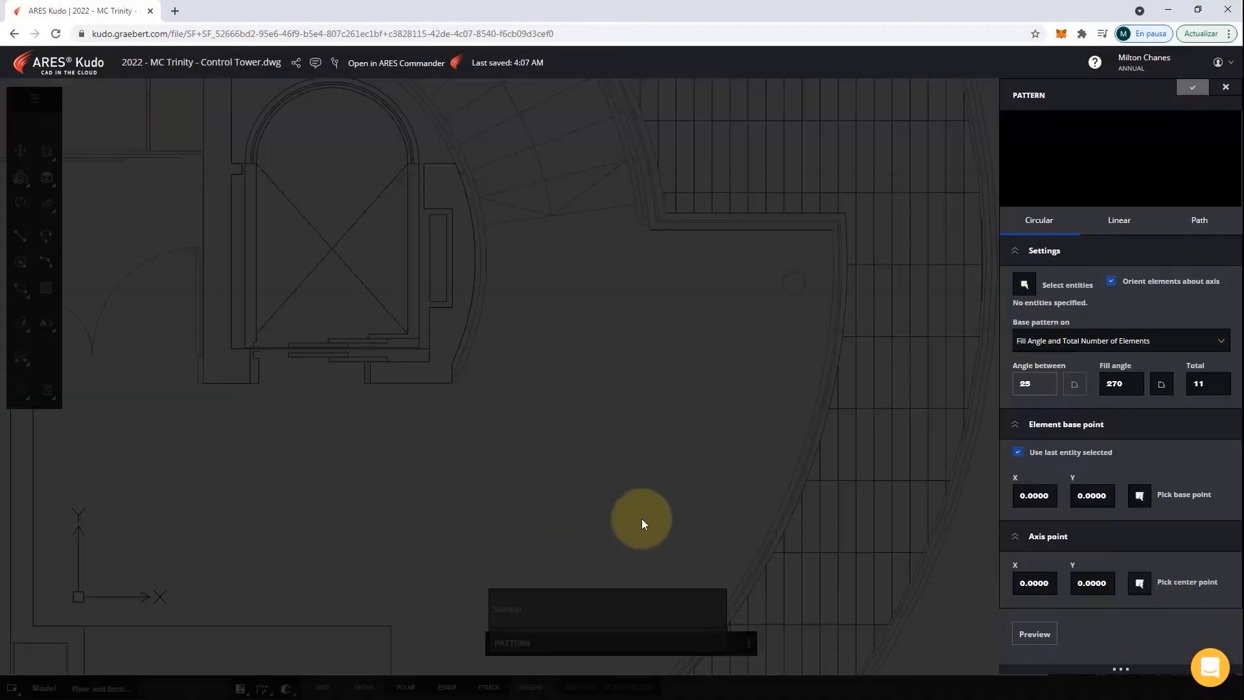
{"action": "left_click", "coordinate": [1023, 285]}
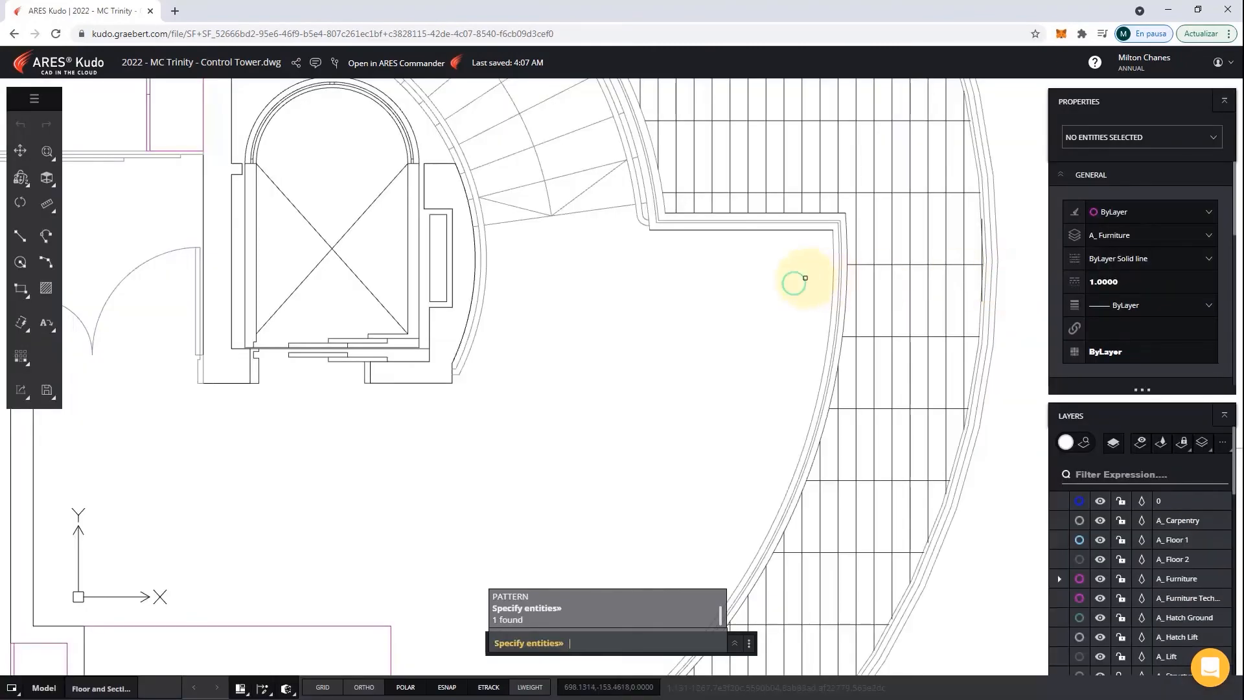
{"action": "key", "text": "Return"}
{"action": "left_click_drag", "start_coordinate": [1124, 382], "coordinate": [1093, 384]}
{"action": "type", "text": "-250"}
{"action": "left_click", "coordinate": [1220, 389]}
Use the centre of the curved outer wall as the column pattern's axis point and apply the pattern.
{"action": "left_click", "coordinate": [1140, 583]}
{"action": "scroll", "coordinate": [752, 461], "scroll_direction": "down", "scroll_amount": 3}
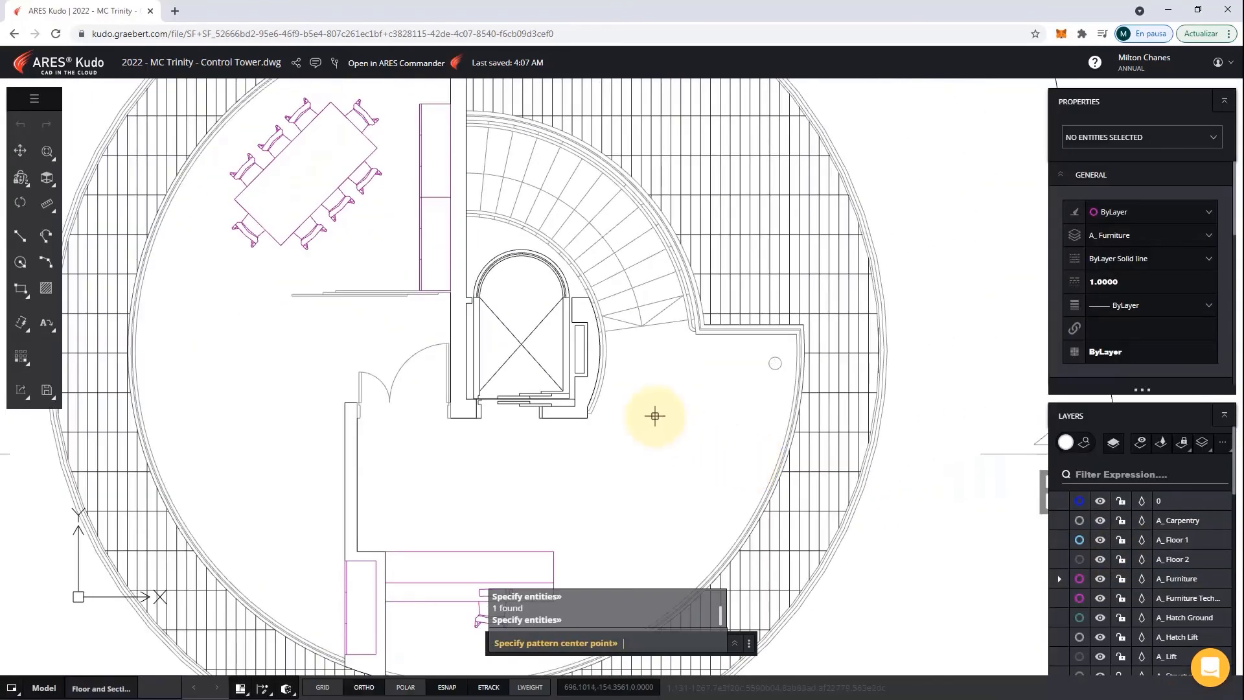
{"action": "right_click", "coordinate": [655, 413]}
{"action": "left_click", "coordinate": [704, 599]}
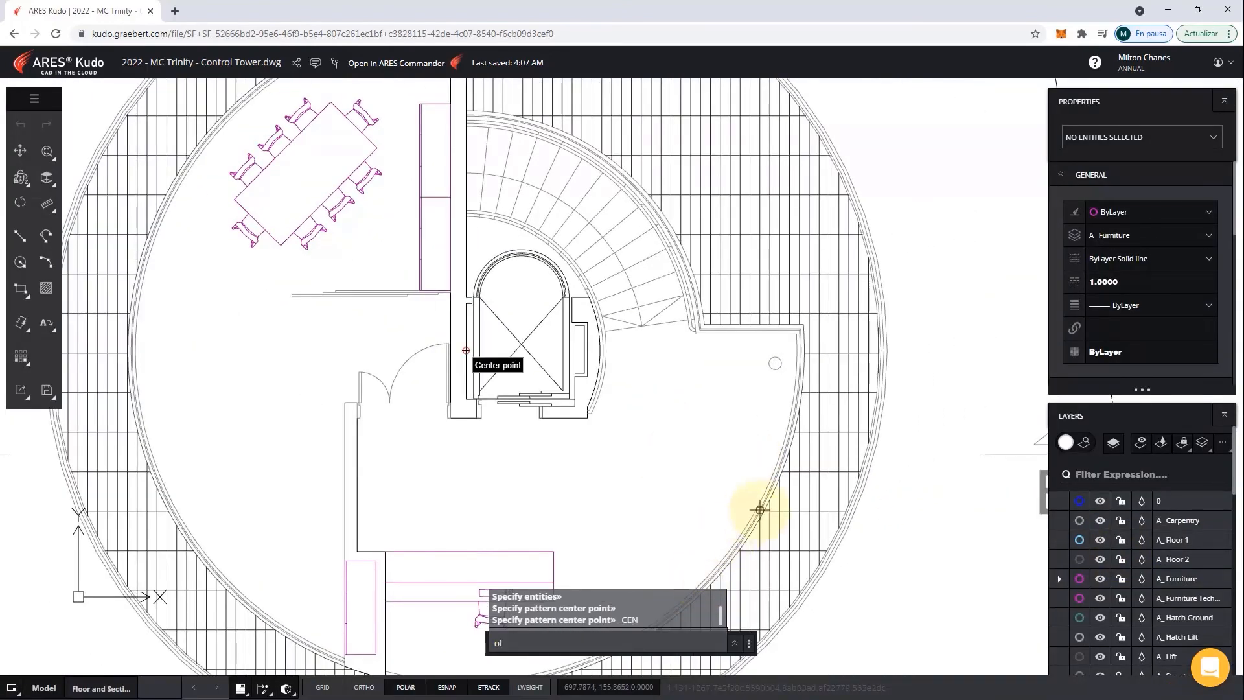
{"action": "left_click", "coordinate": [758, 507]}
{"action": "left_click", "coordinate": [1195, 89]}
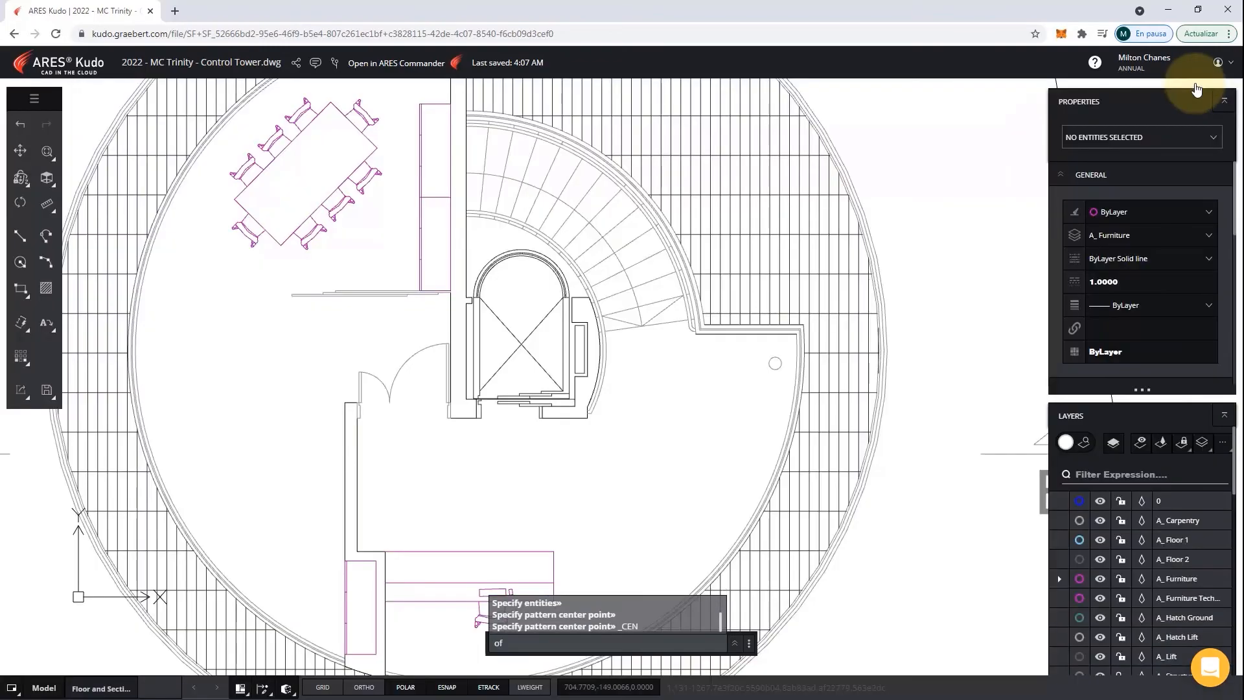
Draw a wall polyline from the inner wall corner: 1.15 right to the desk, 0.65 down and 0.15 left.
{"action": "type", "text": "pl"}
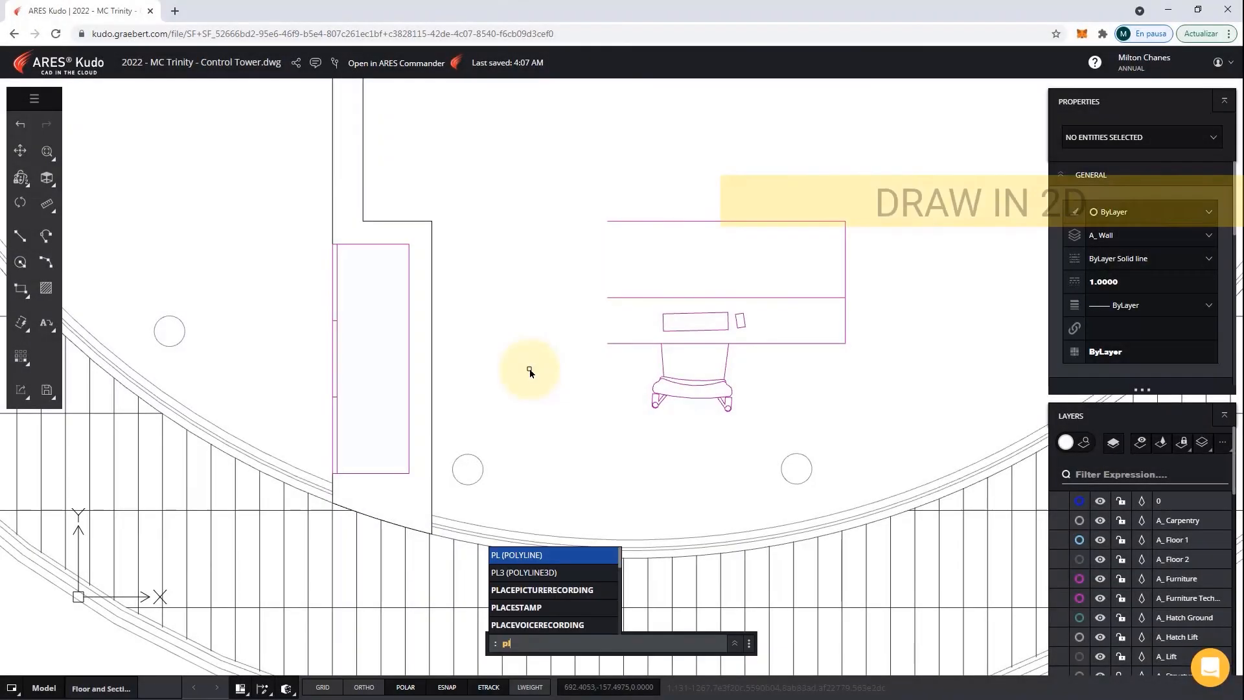
{"action": "left_click", "coordinate": [540, 557]}
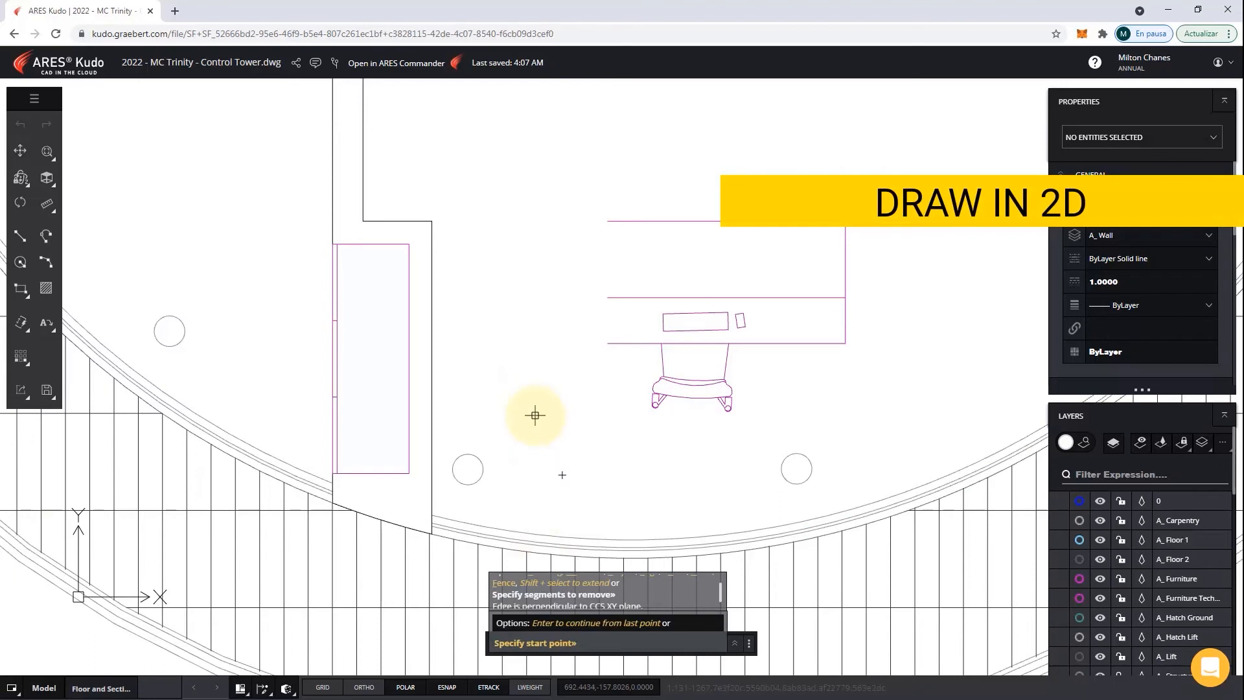
{"action": "left_click", "coordinate": [431, 221]}
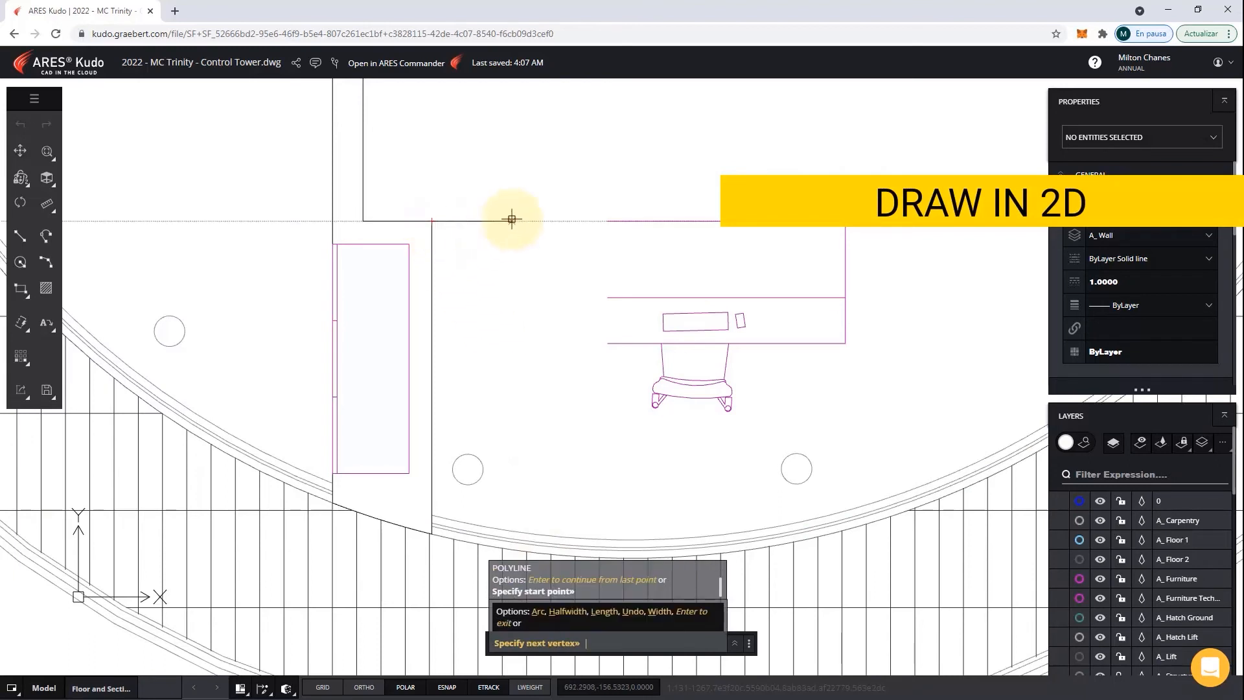
{"action": "type", "text": "1.15"}
{"action": "key", "text": "Return"}
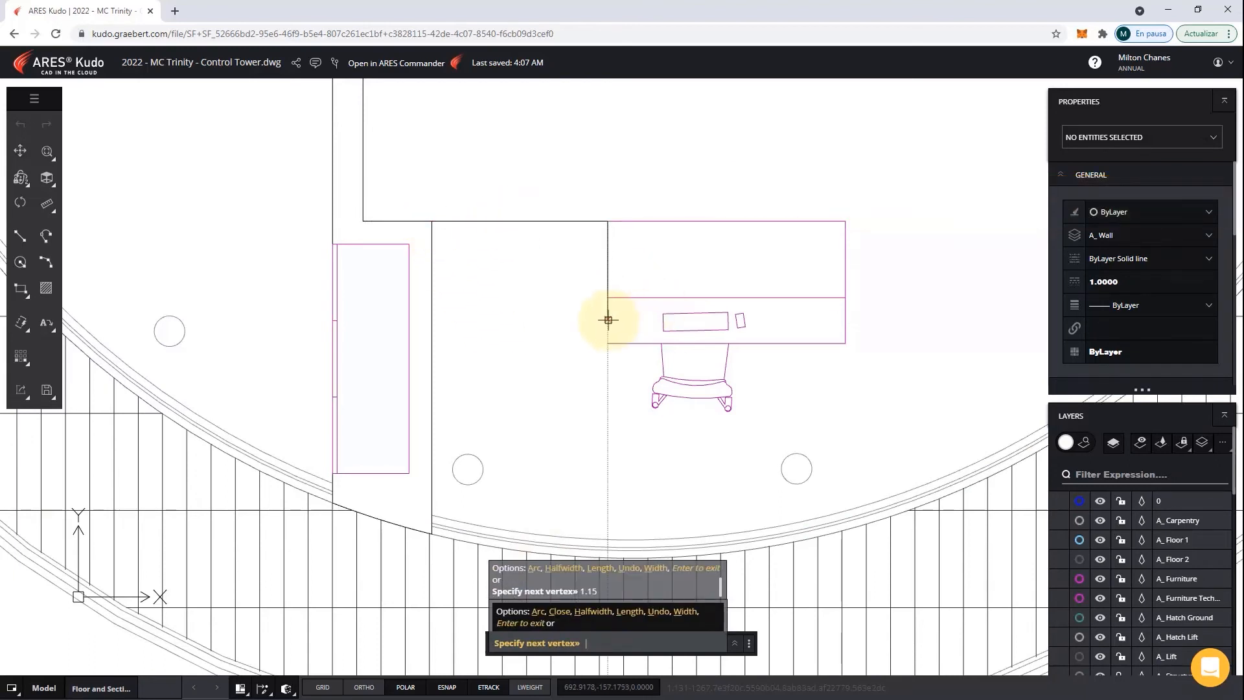
{"action": "type", "text": ".65"}
{"action": "key", "text": "Return"}
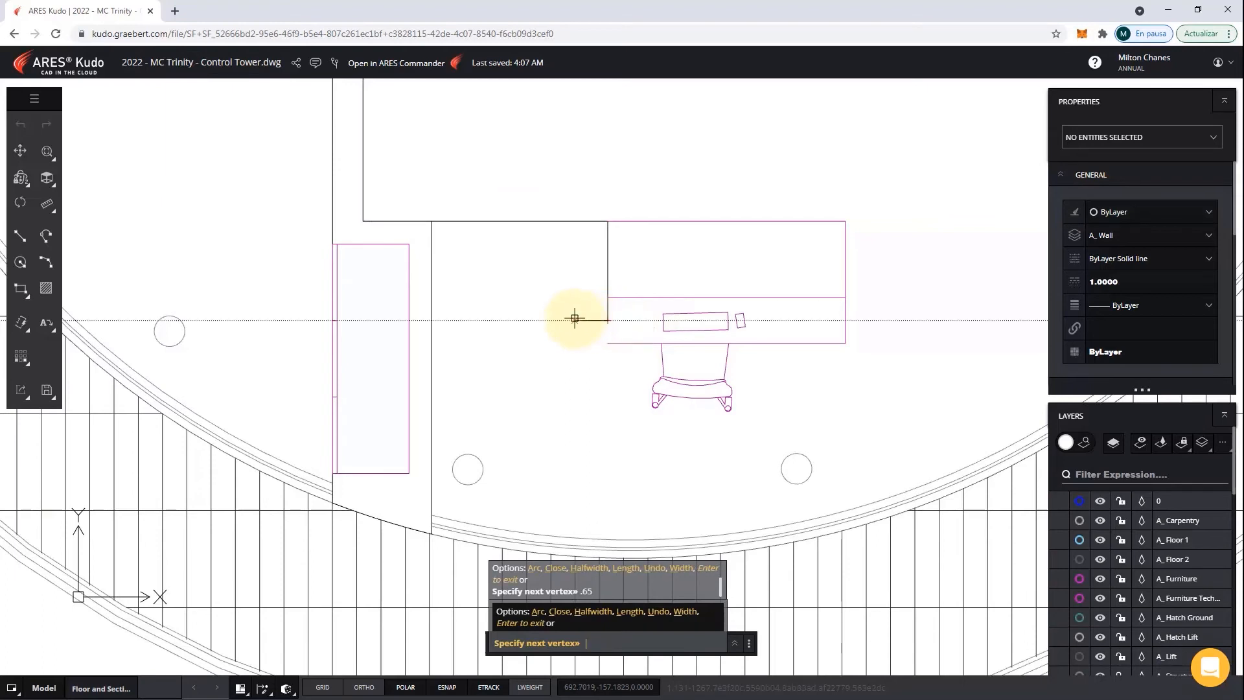
{"action": "type", "text": ".15"}
{"action": "key", "text": "Return"}
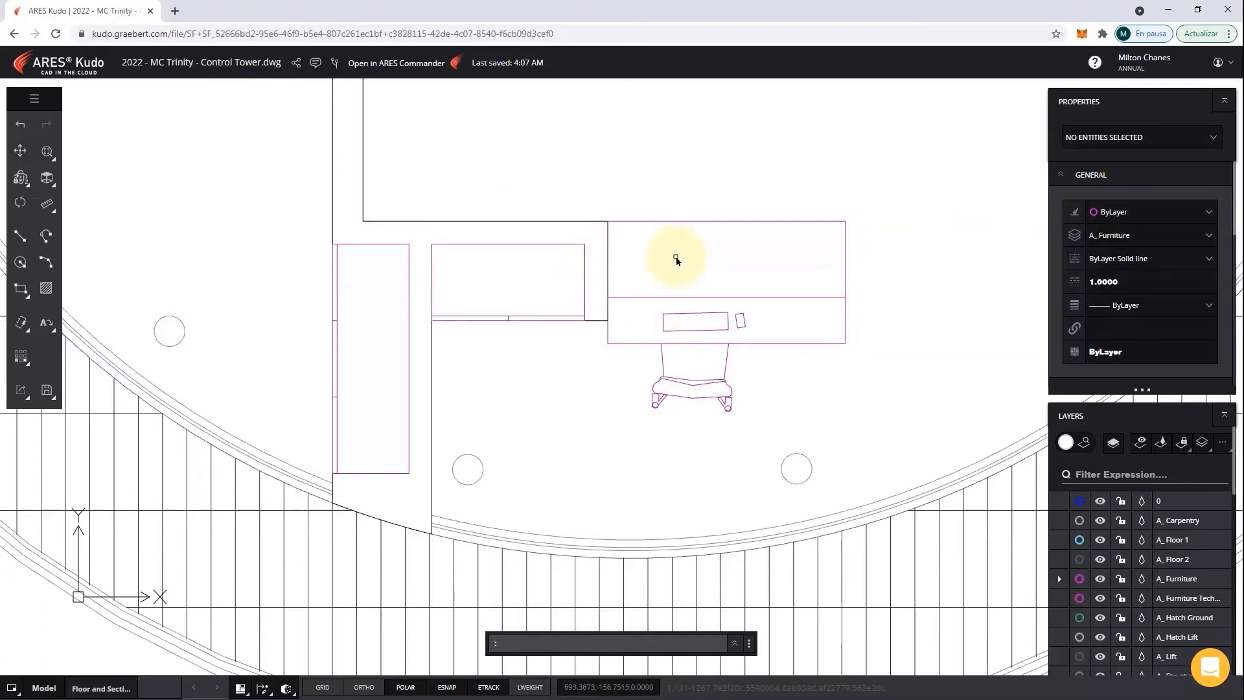
Move the chair, keyboard and mouse a short distance horizontally to the right along the desk.
{"action": "left_click", "coordinate": [754, 429]}
{"action": "right_click", "coordinate": [761, 402]}
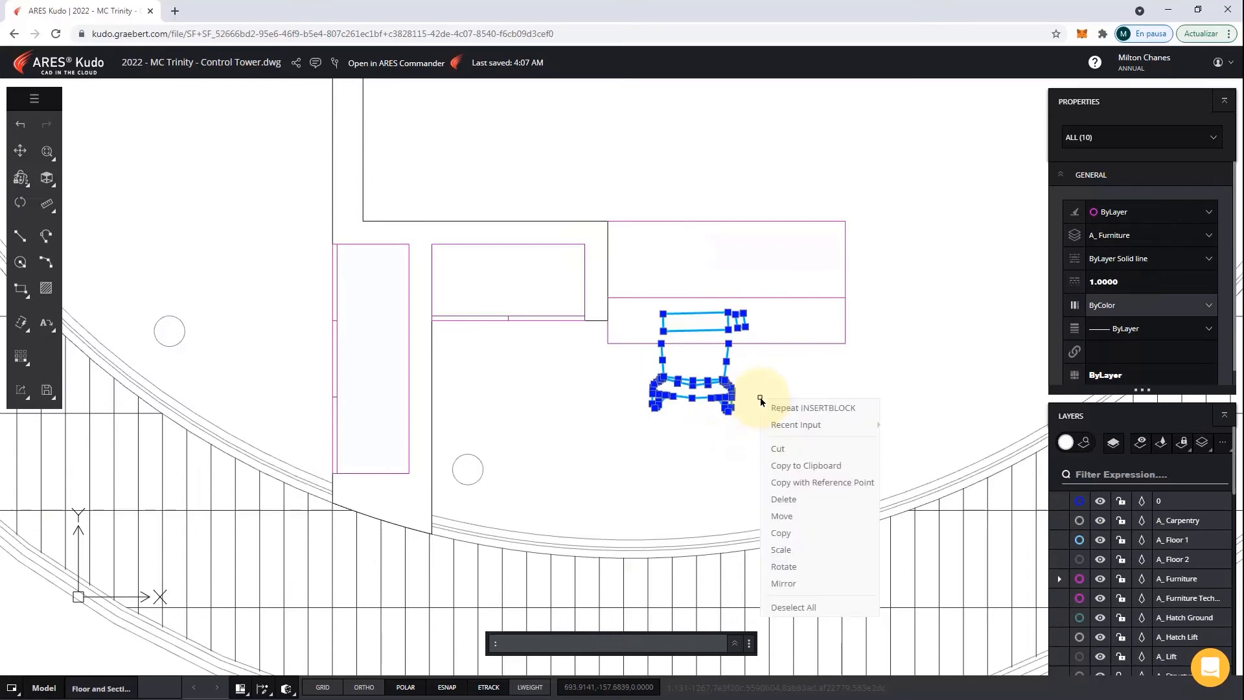
{"action": "left_click", "coordinate": [788, 519]}
{"action": "left_click", "coordinate": [768, 386]}
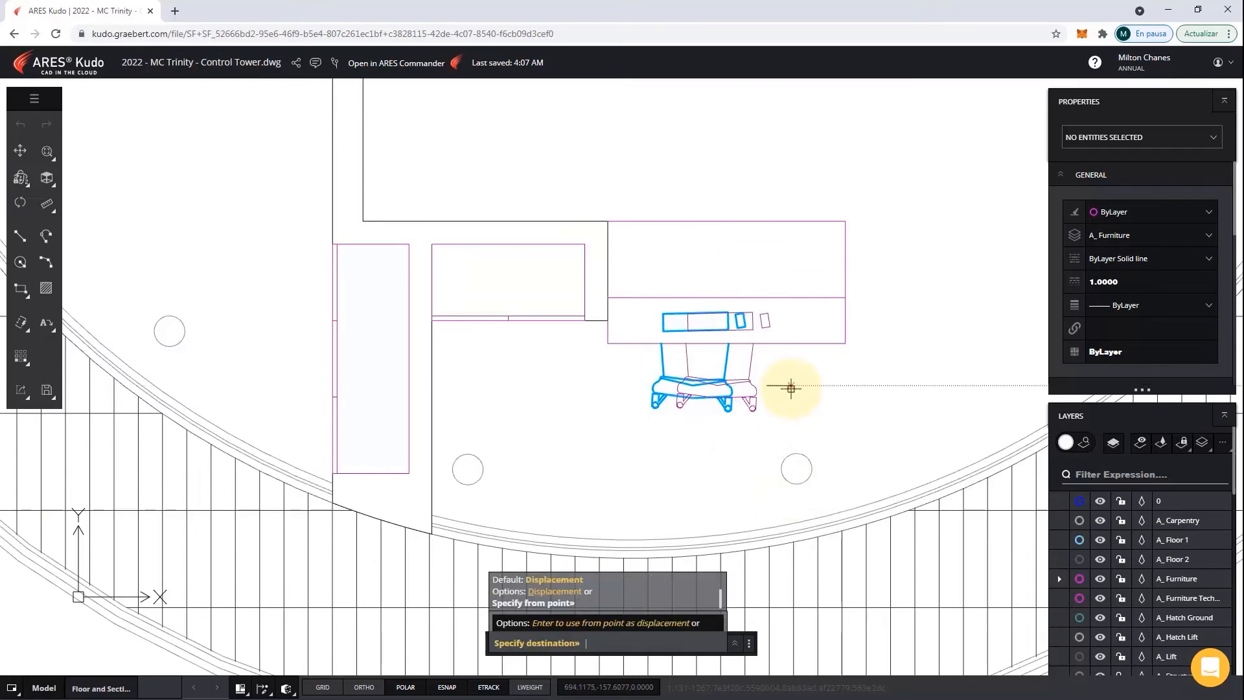
{"action": "left_click", "coordinate": [790, 387]}
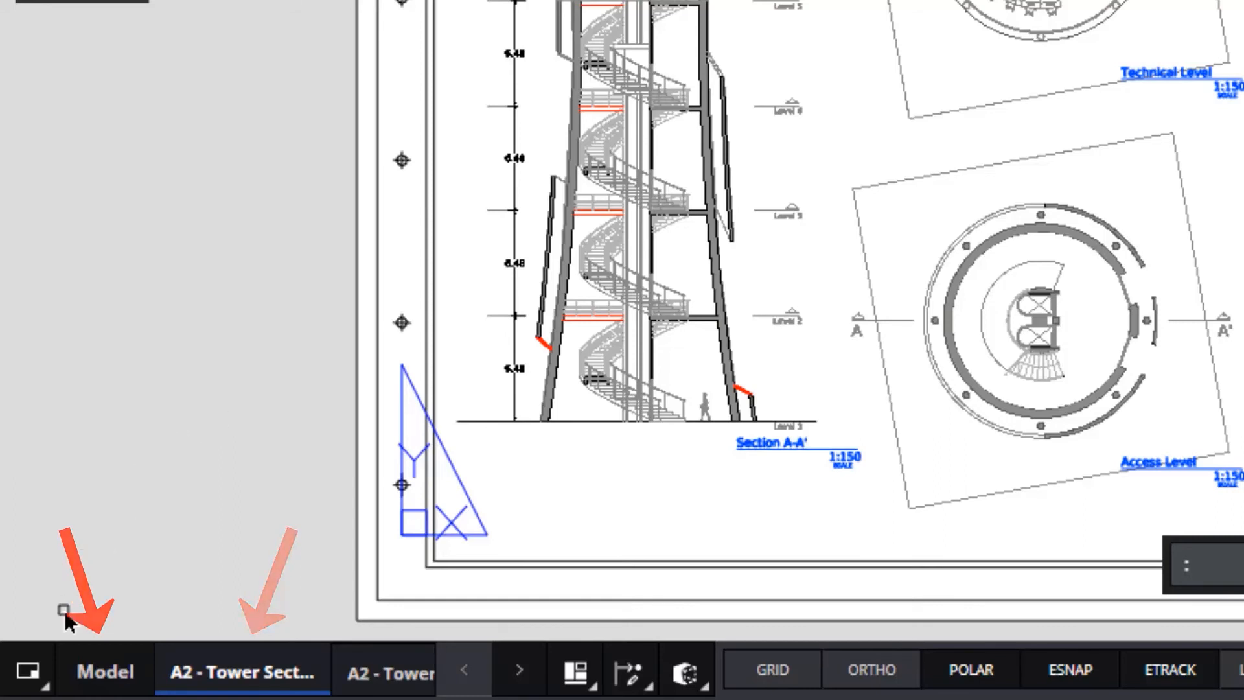
View the list of sheets in FINAL 2022 - neXt Tower 3D.dwg and close it again.
{"action": "left_click", "coordinate": [40, 673]}
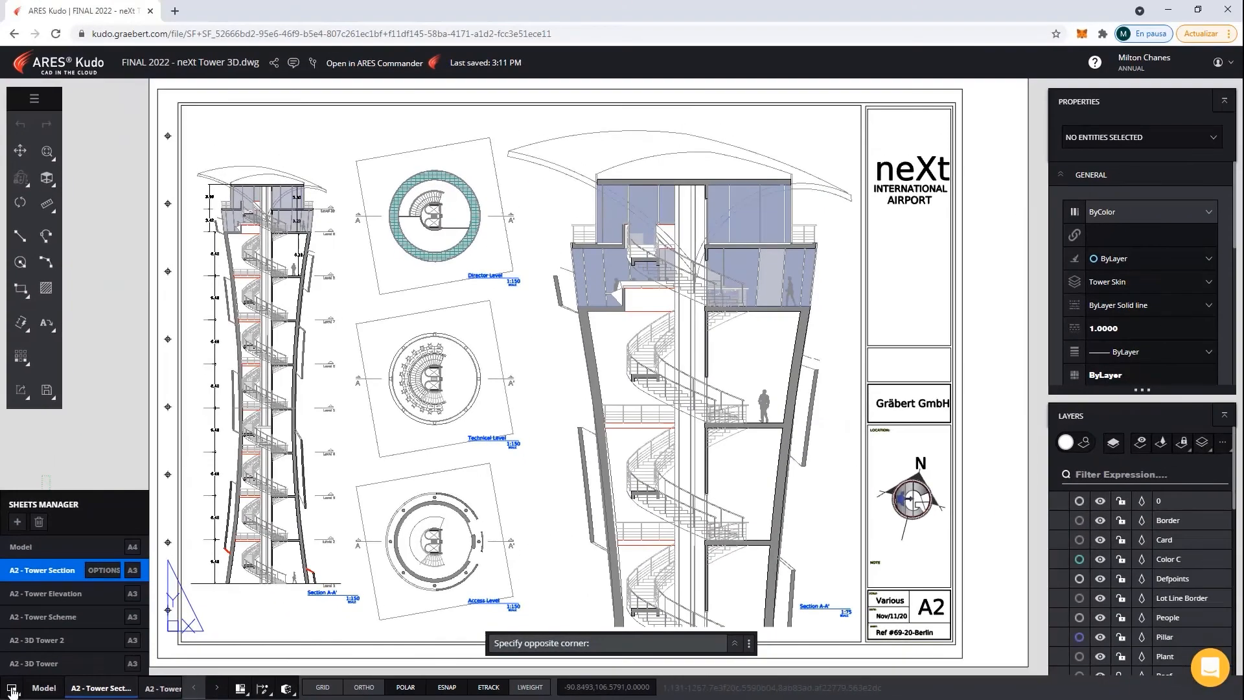
{"action": "left_click", "coordinate": [11, 687]}
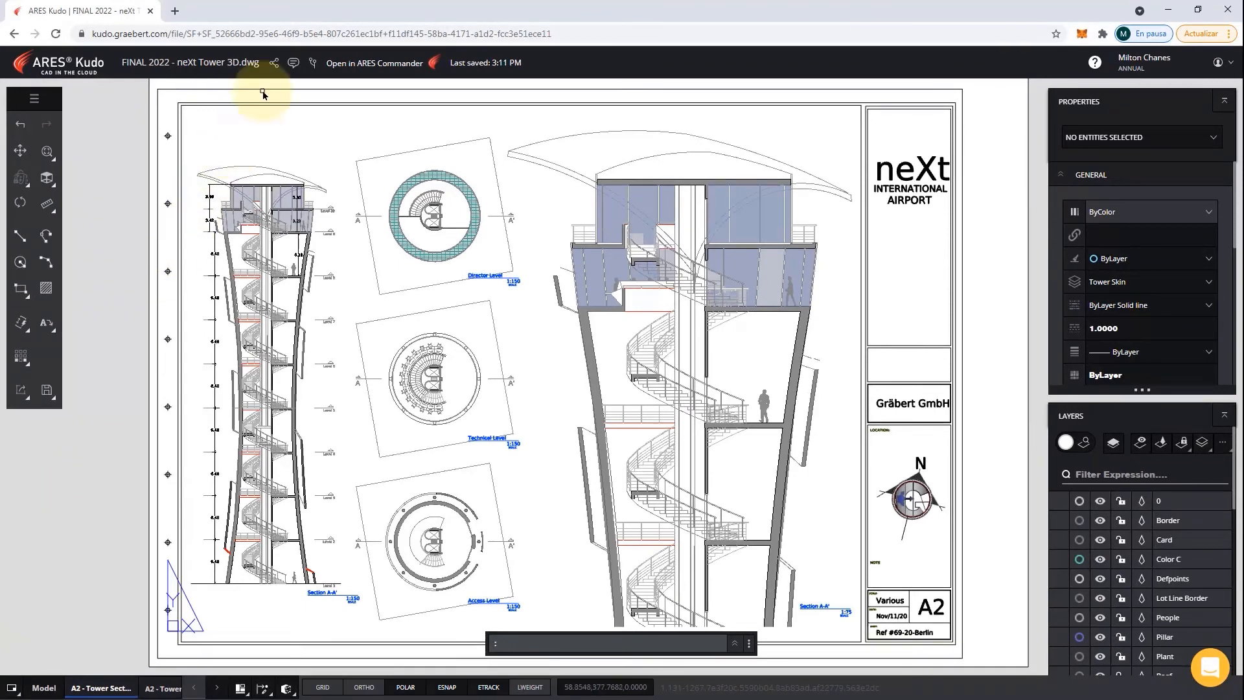
Enable the view-only sharing link for FINAL 2022 - neXt Tower 3D.dwg.
{"action": "left_click", "coordinate": [275, 64]}
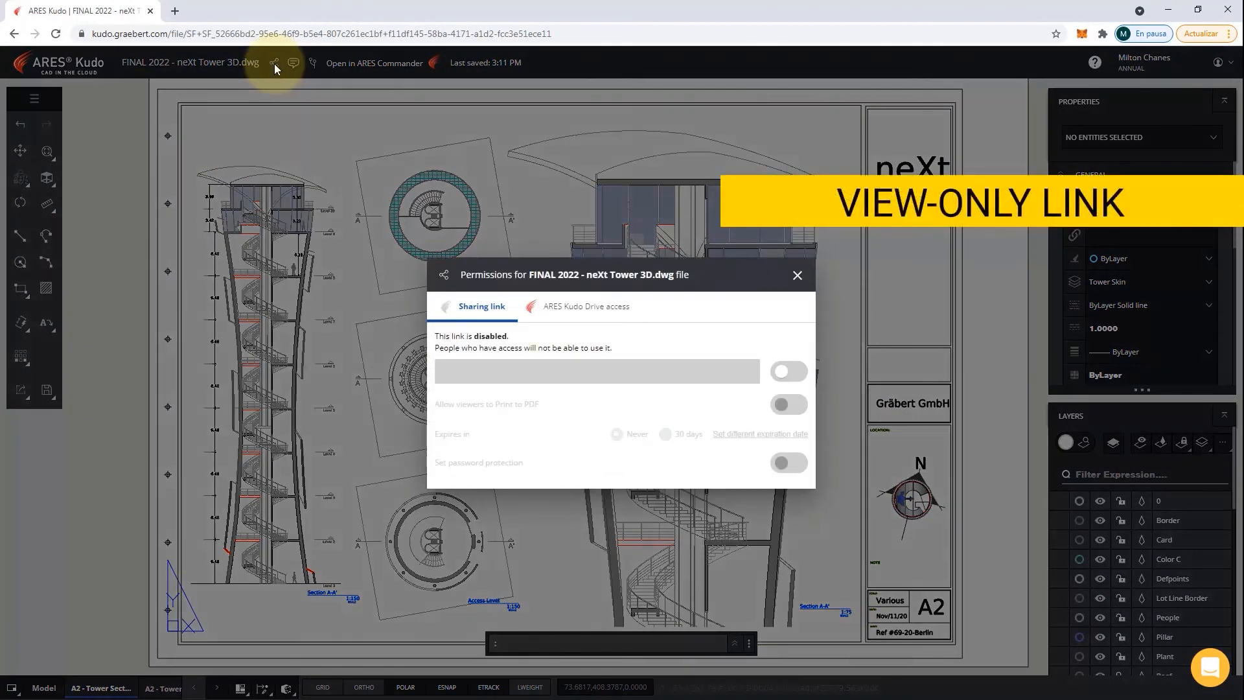
{"action": "left_click", "coordinate": [785, 371]}
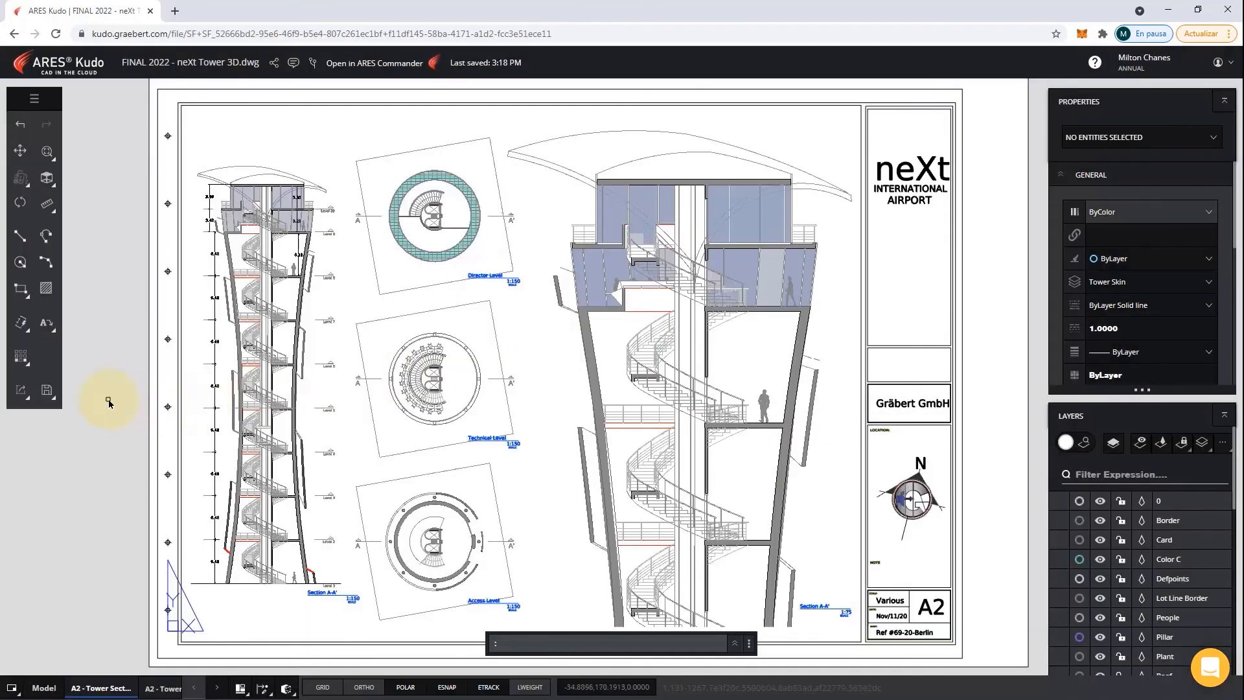
Print the drawing to a multi-sheet PDF with all sheets selected.
{"action": "left_click", "coordinate": [27, 399]}
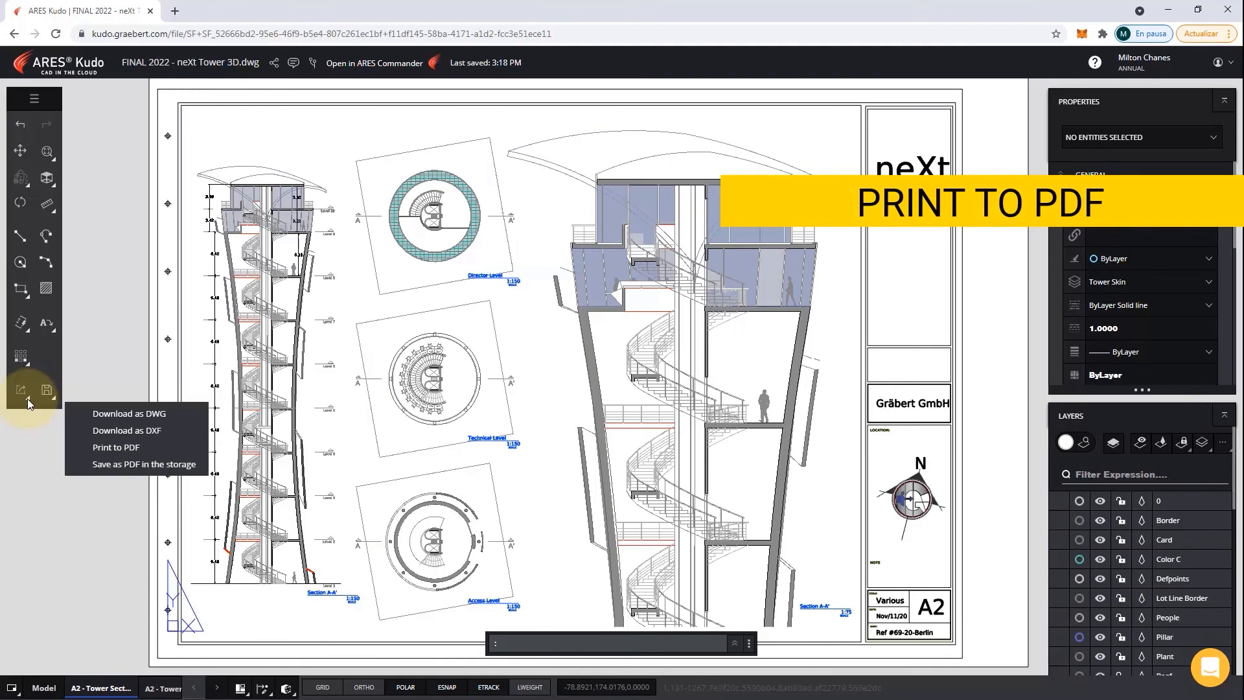
{"action": "left_click", "coordinate": [112, 447]}
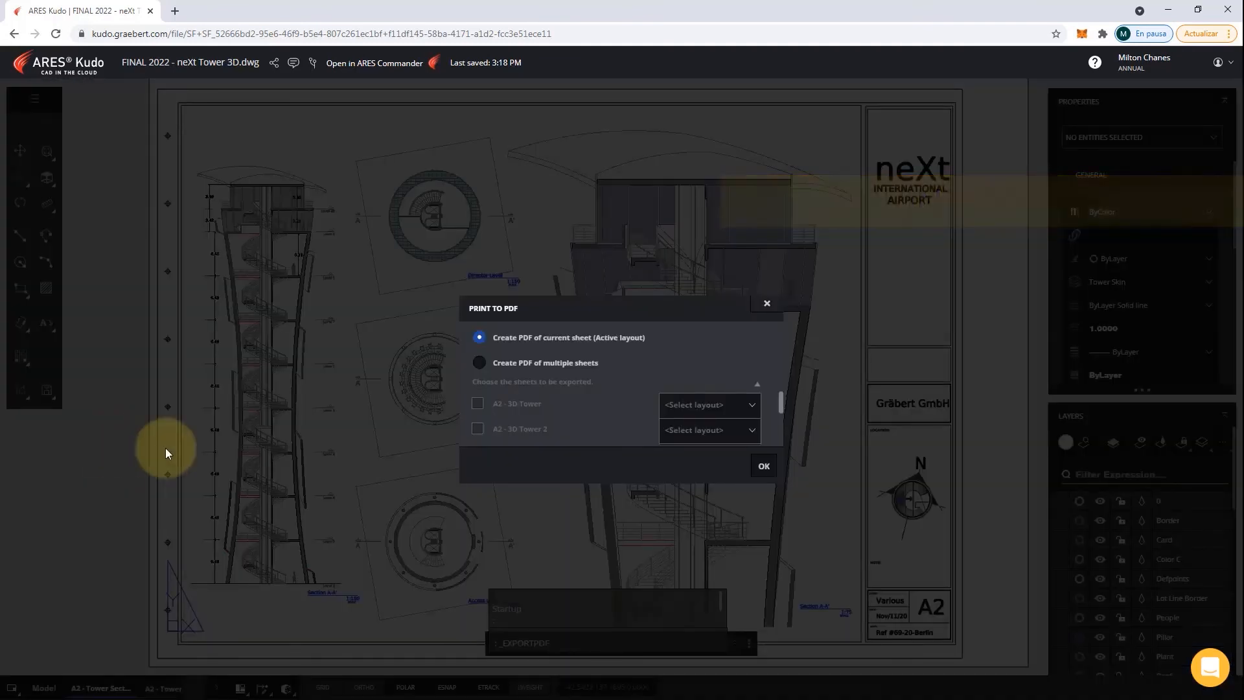
{"action": "left_click", "coordinate": [565, 372]}
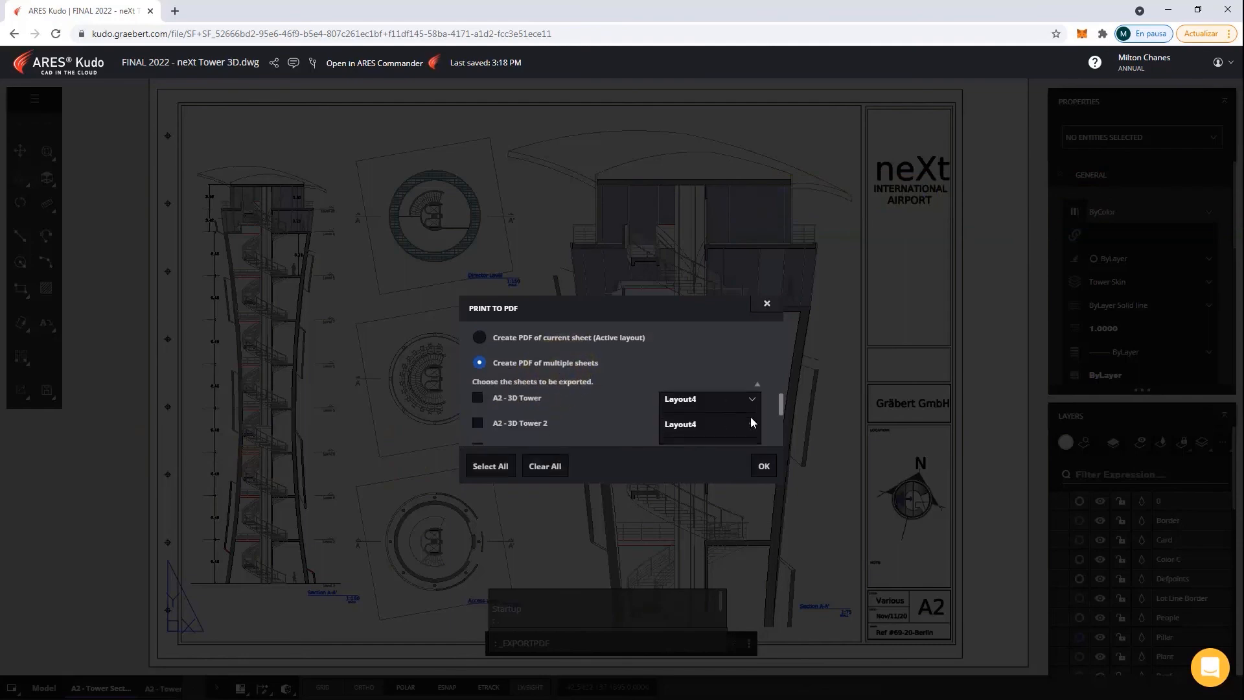
{"action": "left_click", "coordinate": [499, 476]}
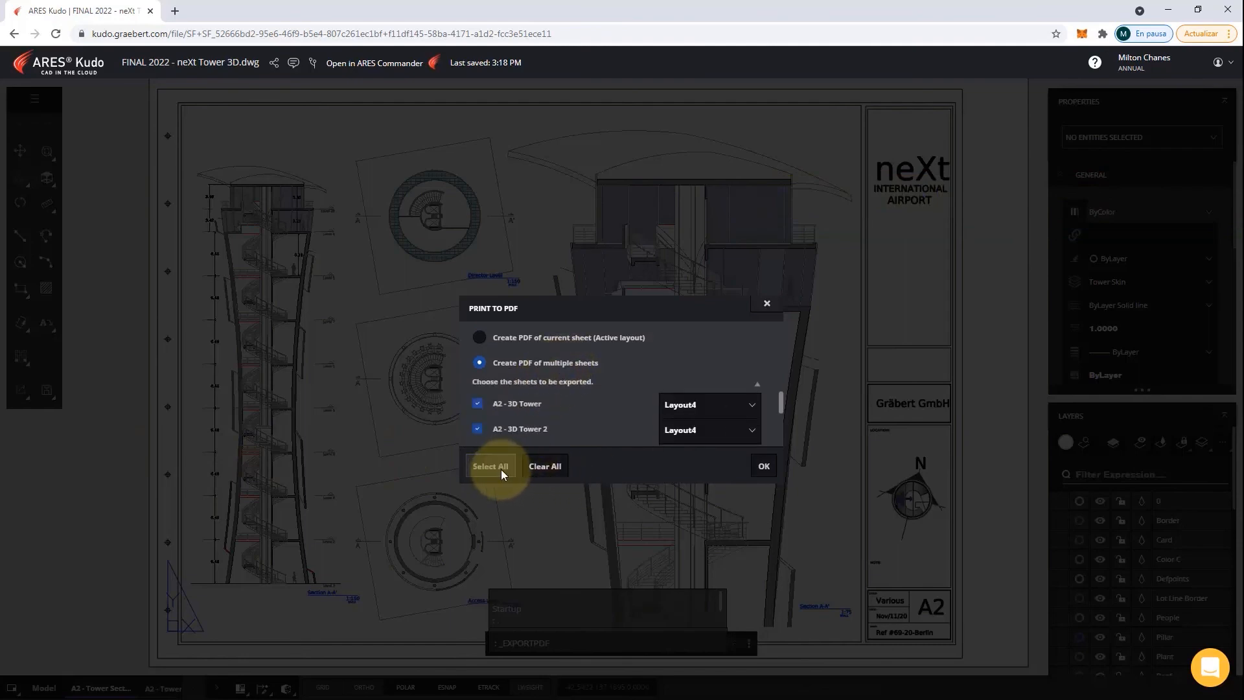
{"action": "left_click", "coordinate": [763, 469]}
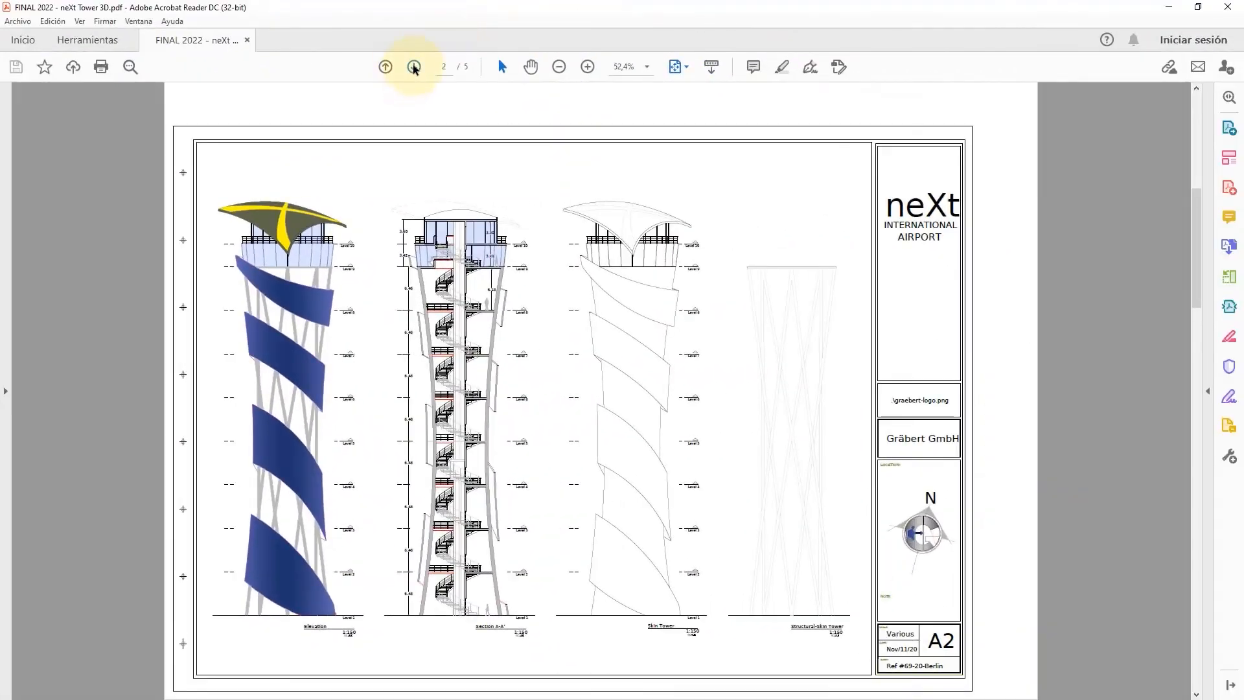
Page through FINAL 2022 - neXt Tower 3D.pdf in Adobe Acrobat Reader up to its last sheet.
{"action": "left_click", "coordinate": [413, 67]}
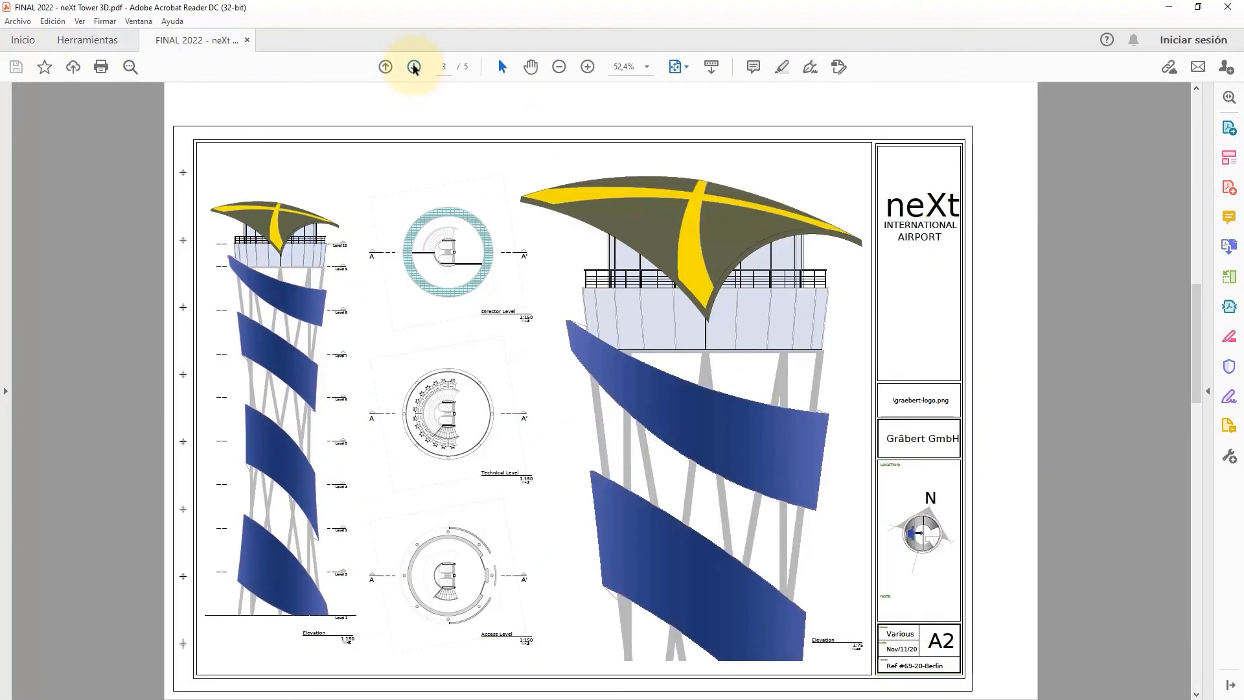
{"action": "double_click", "coordinate": [413, 67]}
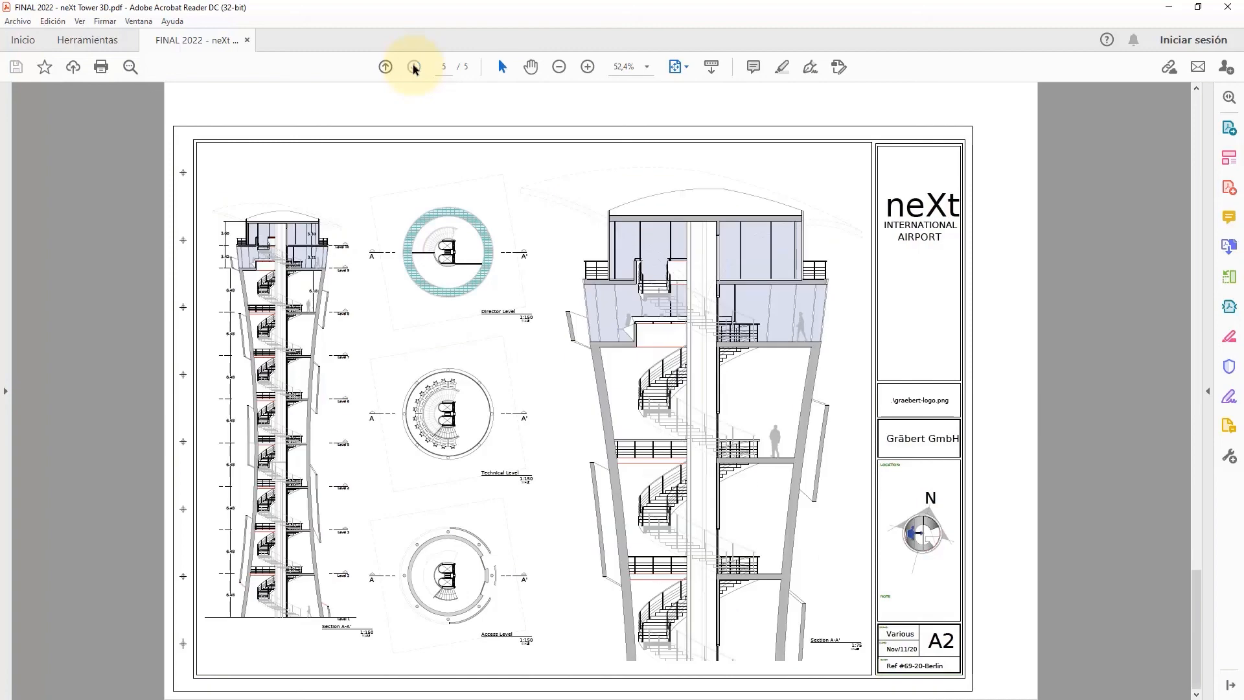